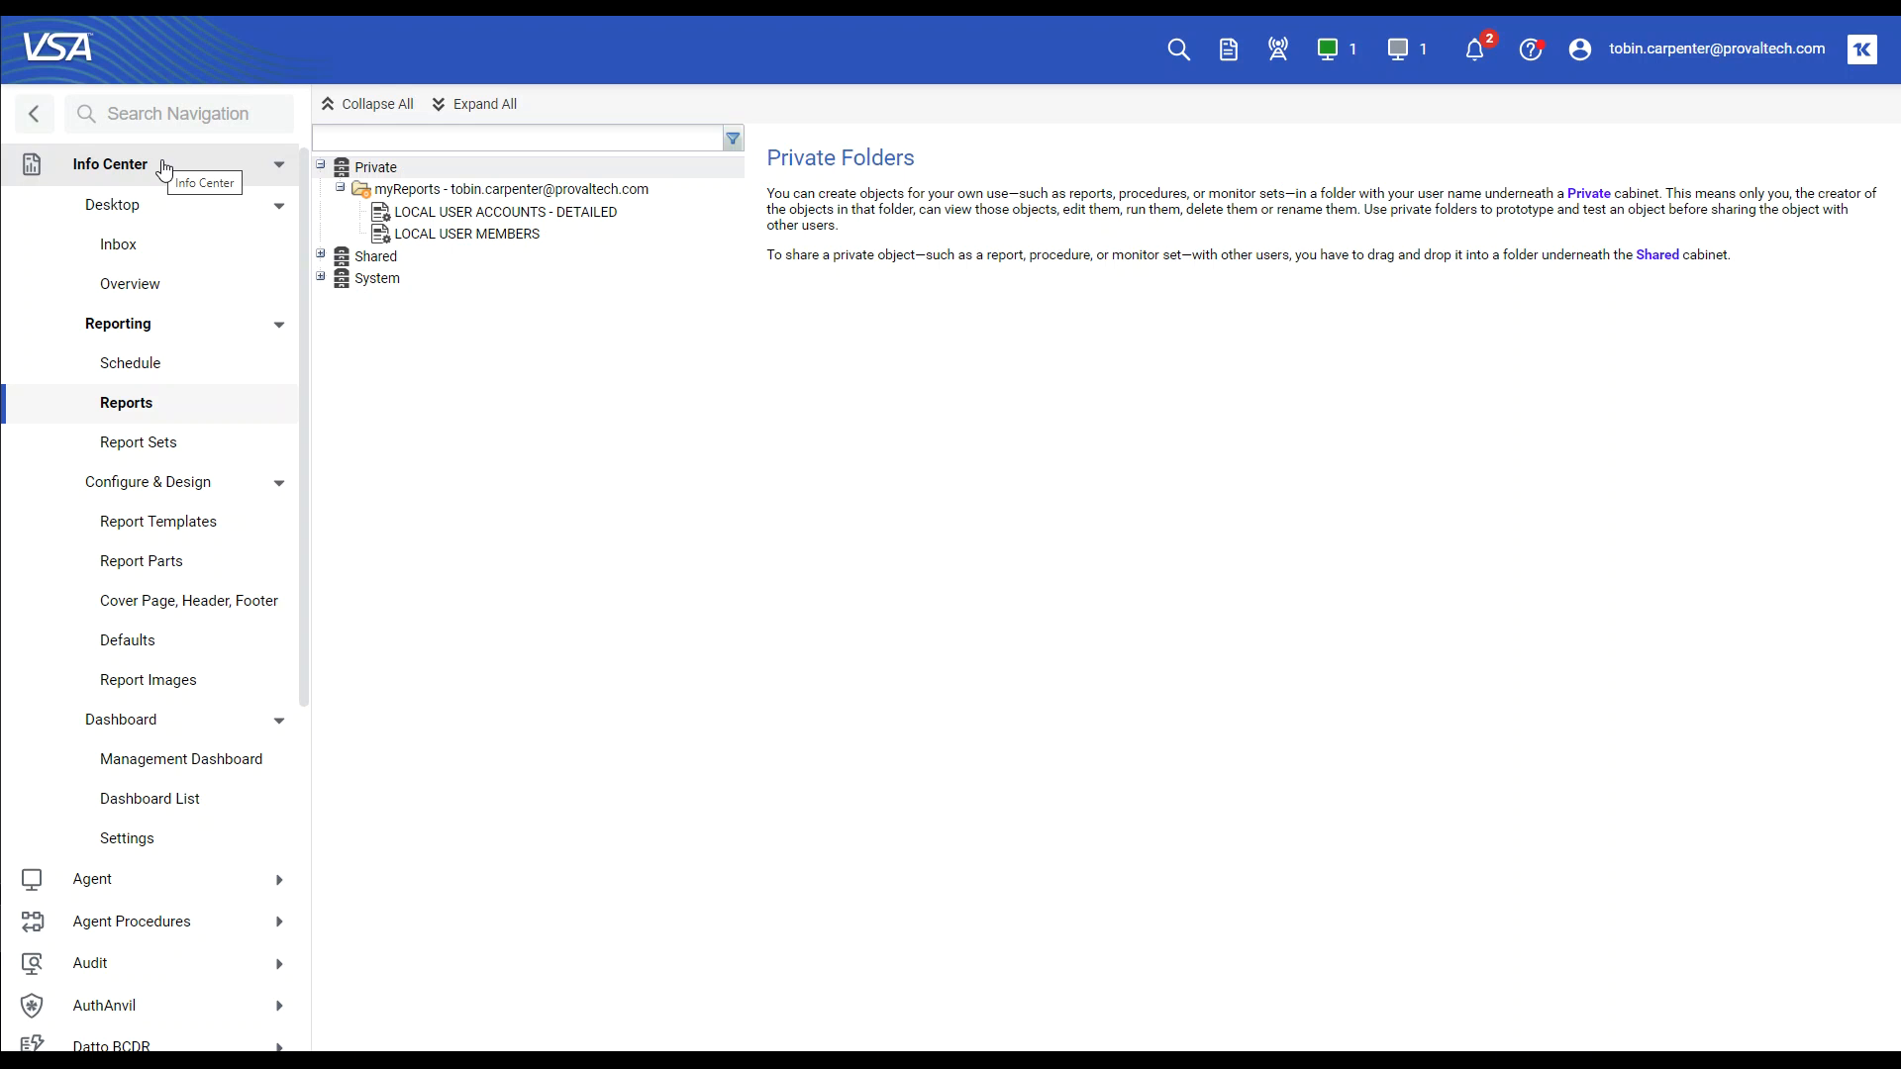
Open the scheduling settings for the LOCAL USER ACCOUNTS - DETAILED report in the private reports folder.
click(146, 414)
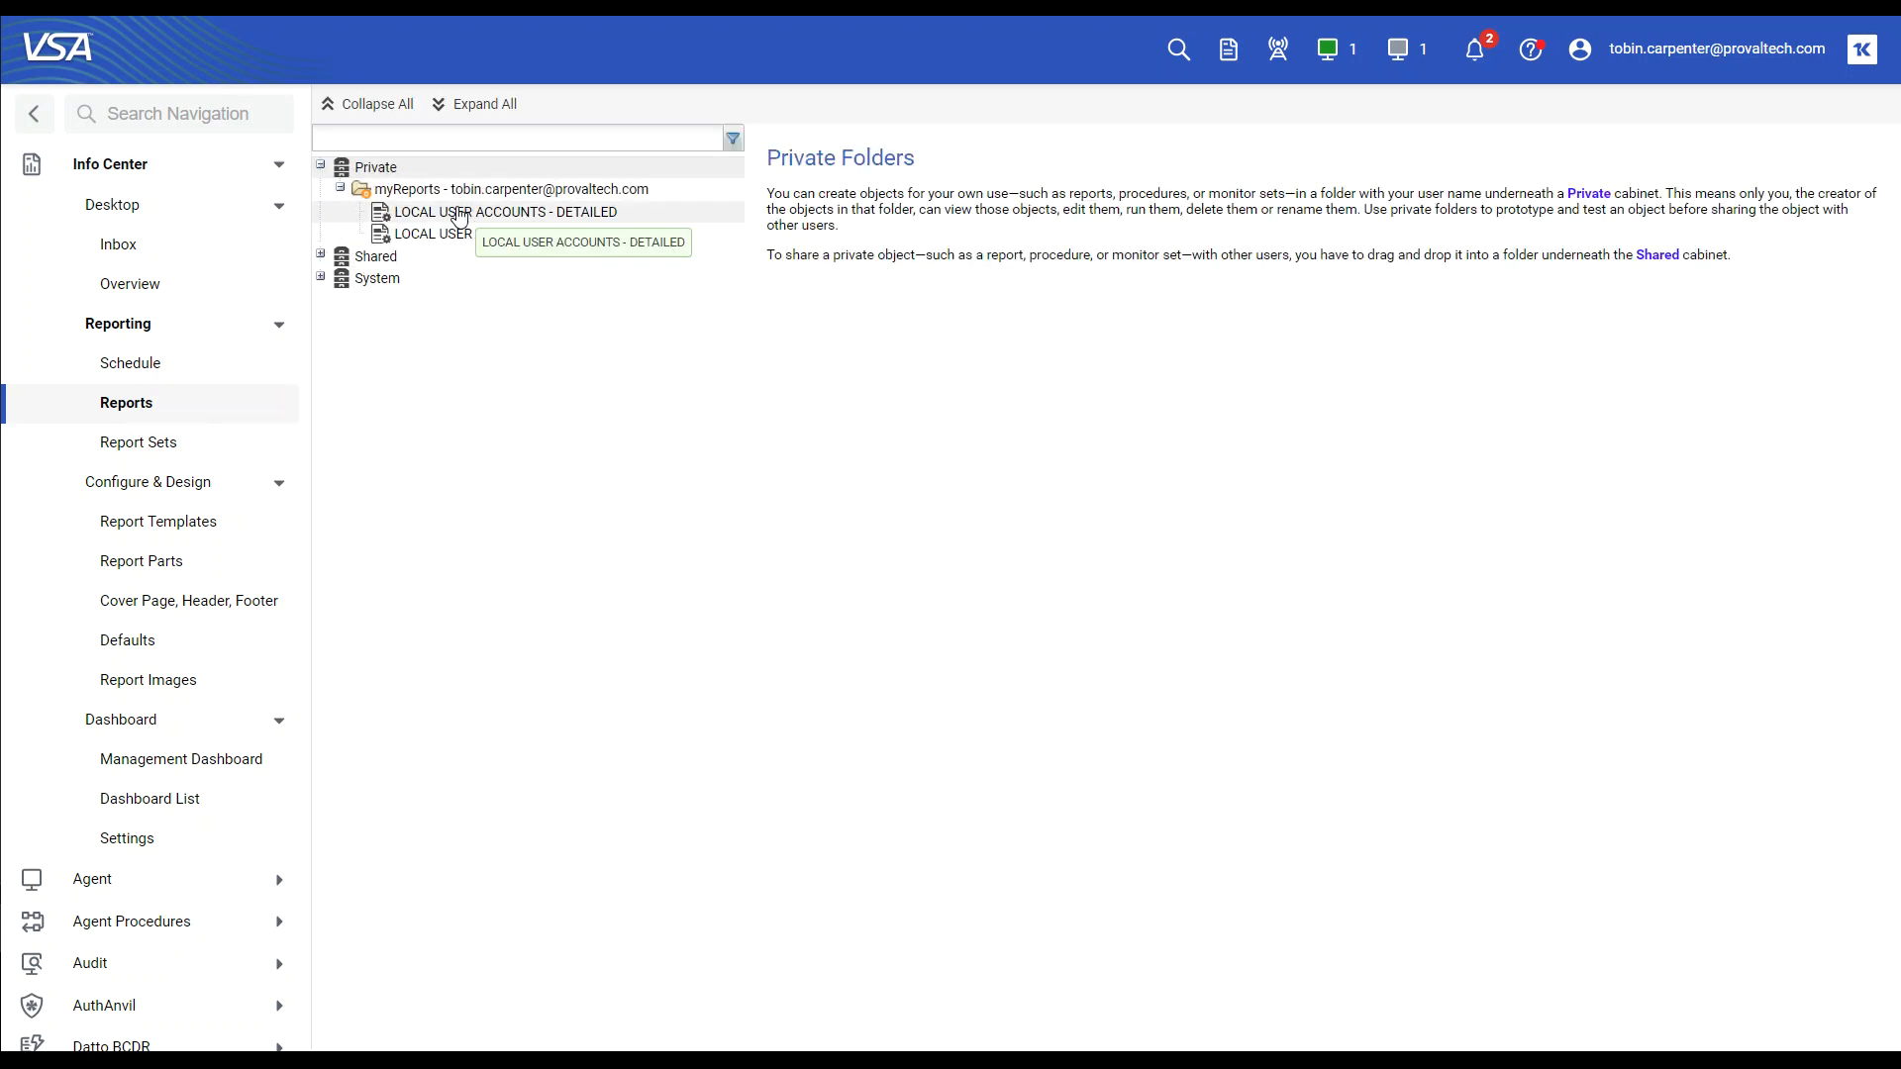
click(459, 215)
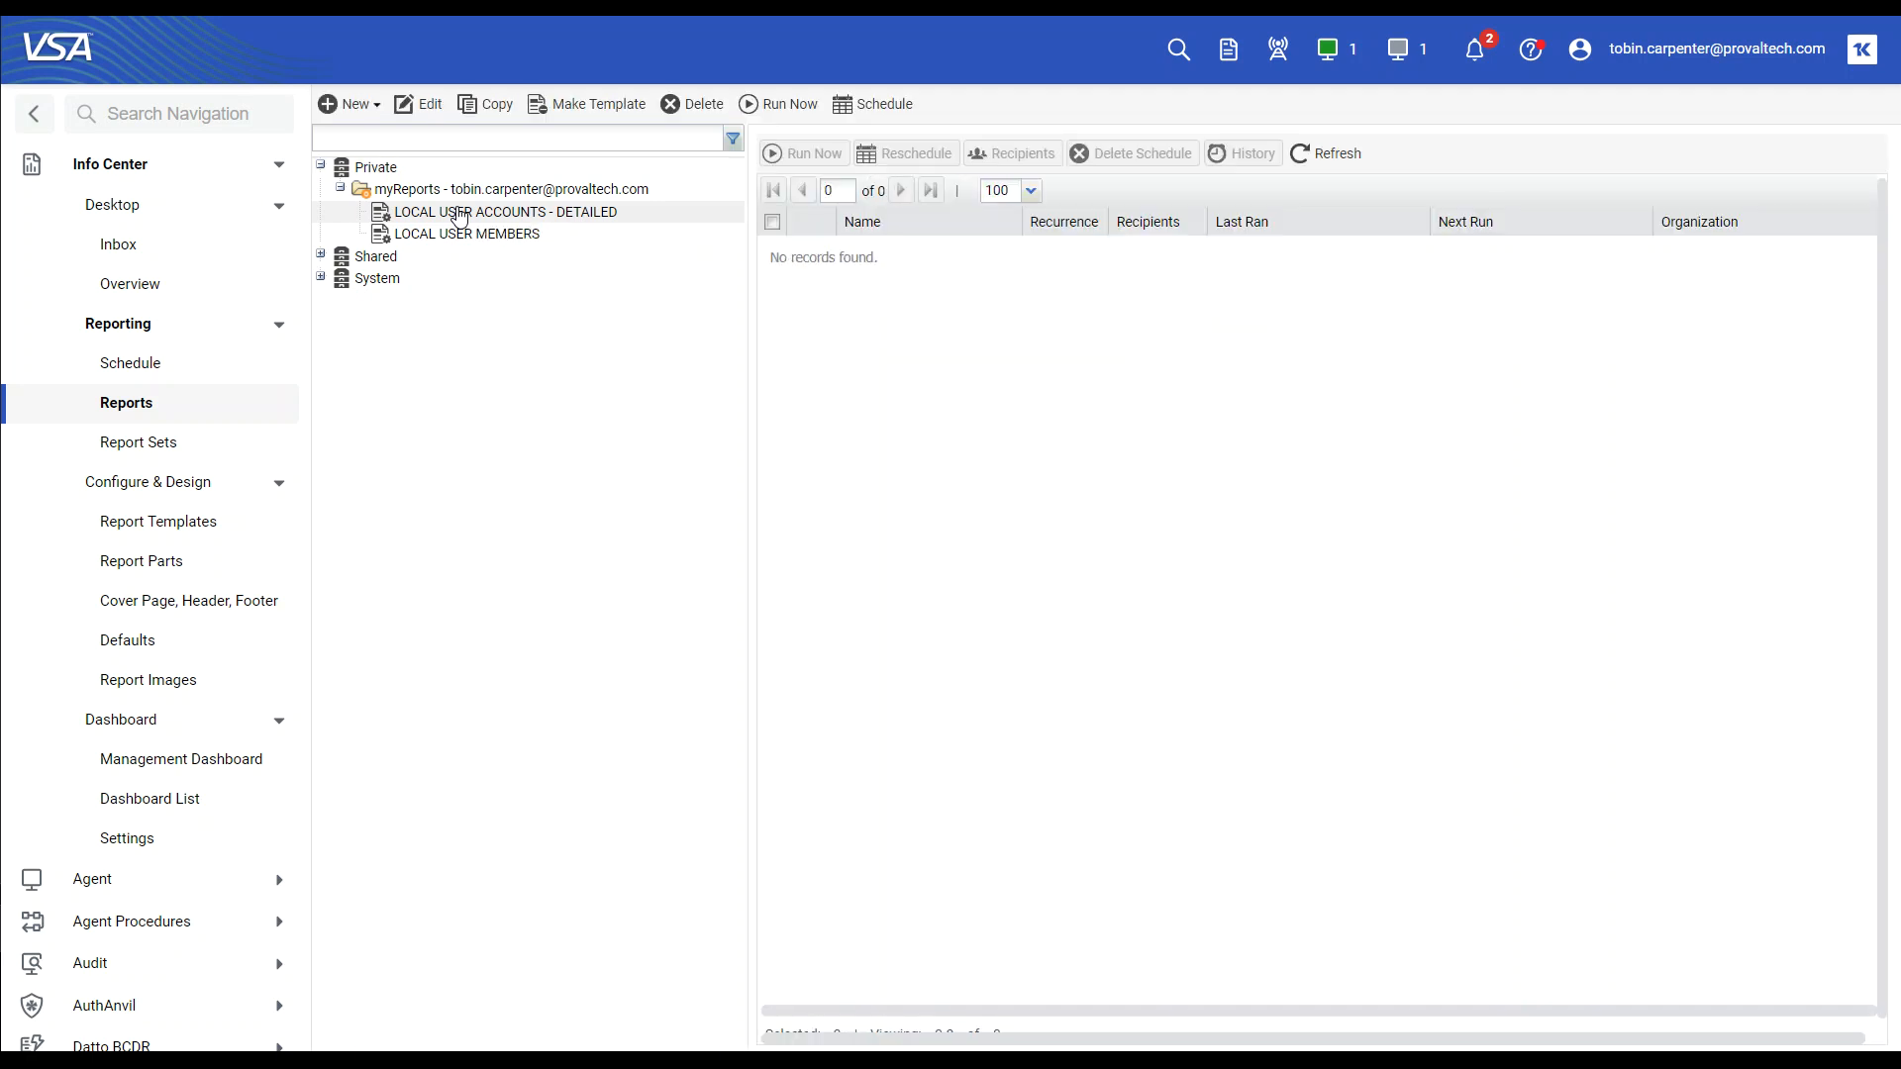
click(888, 105)
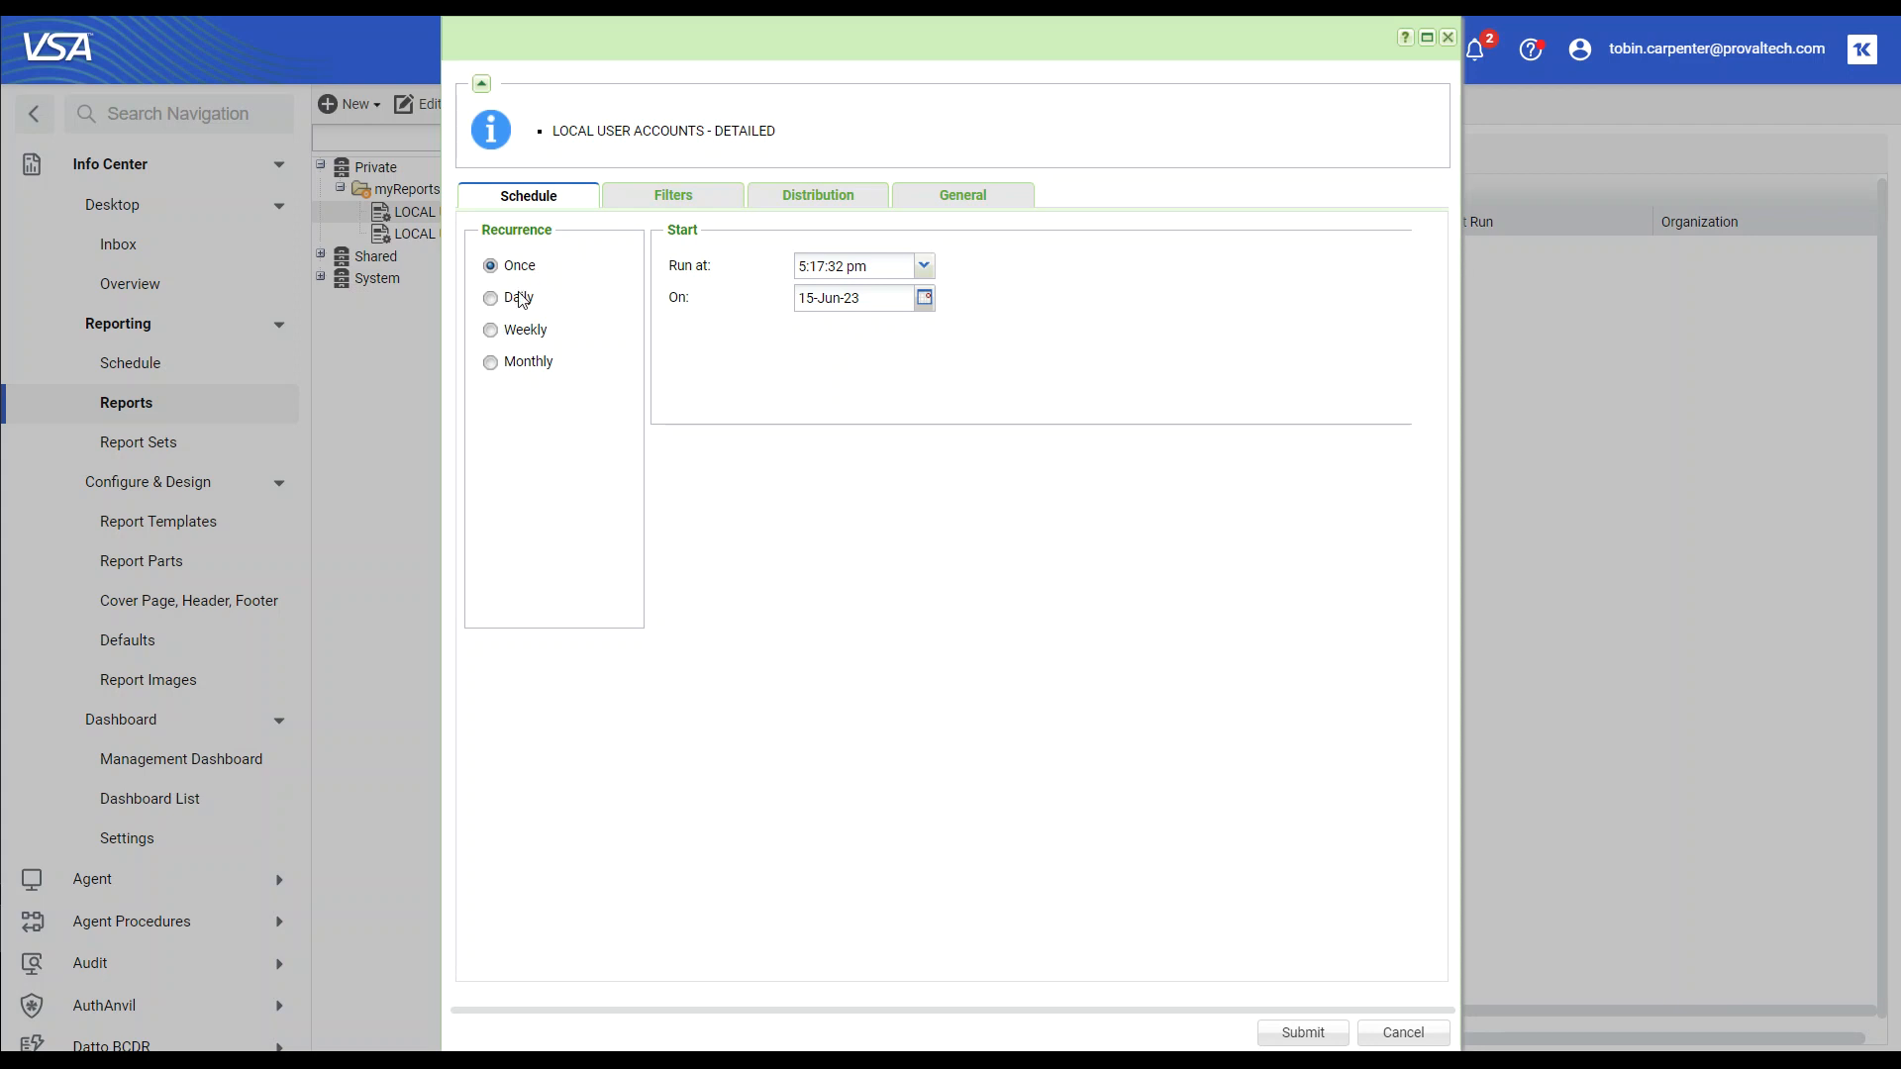
Review the report schedule's start time and date choices, data filters, distribution list, and general output and message settings.
click(922, 268)
click(1086, 287)
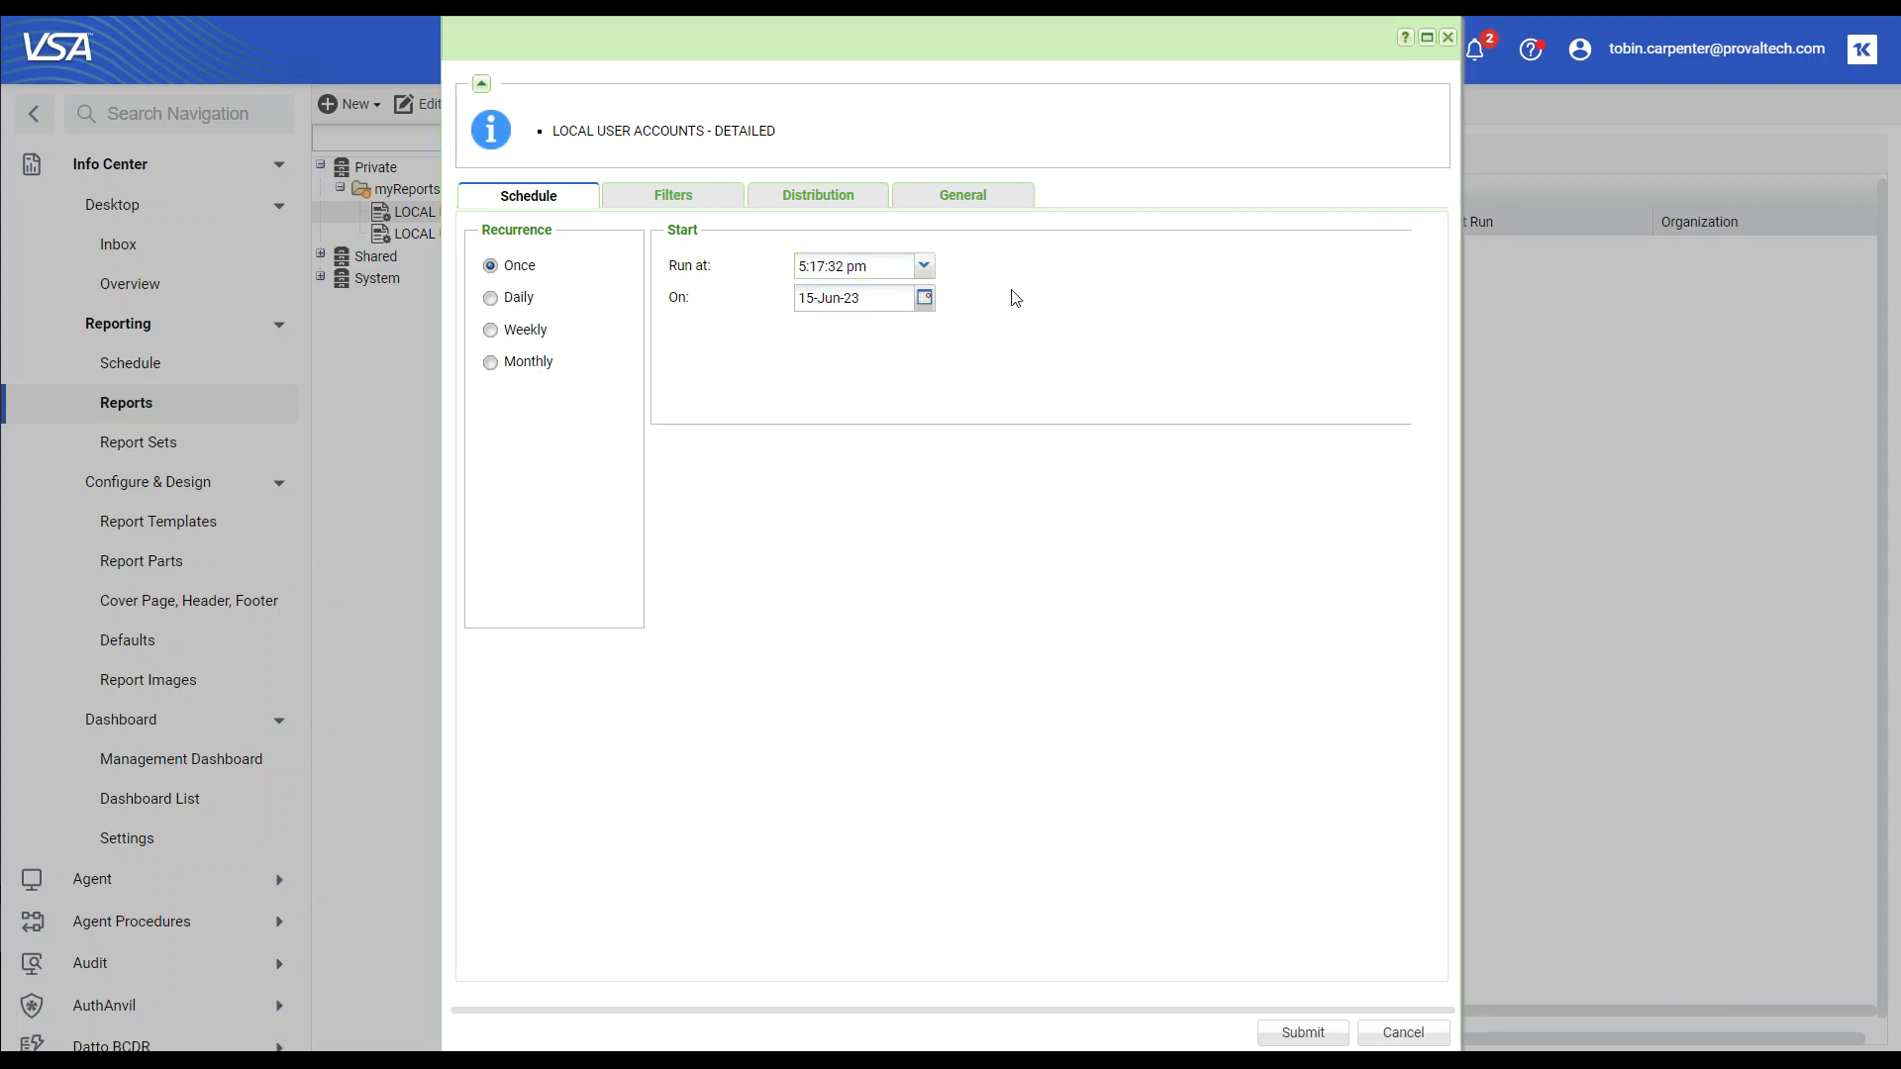
click(926, 299)
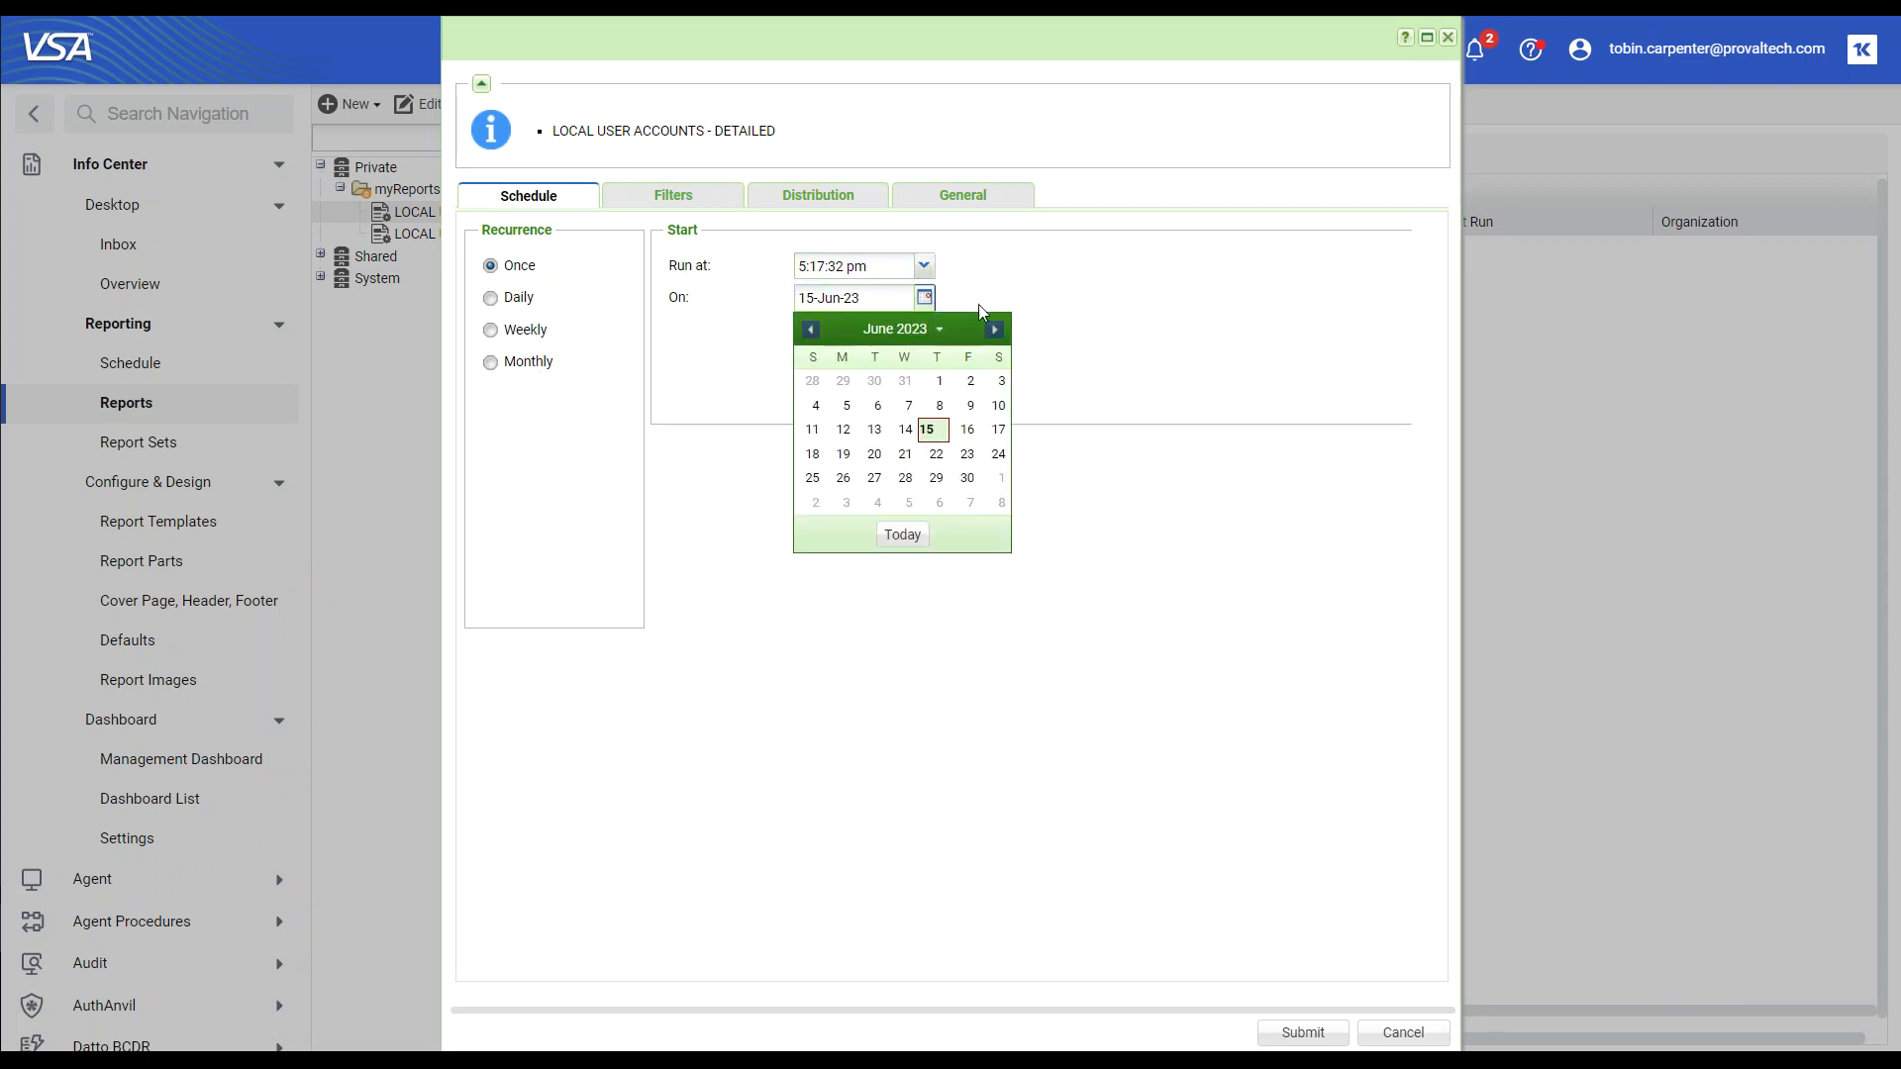
click(1099, 342)
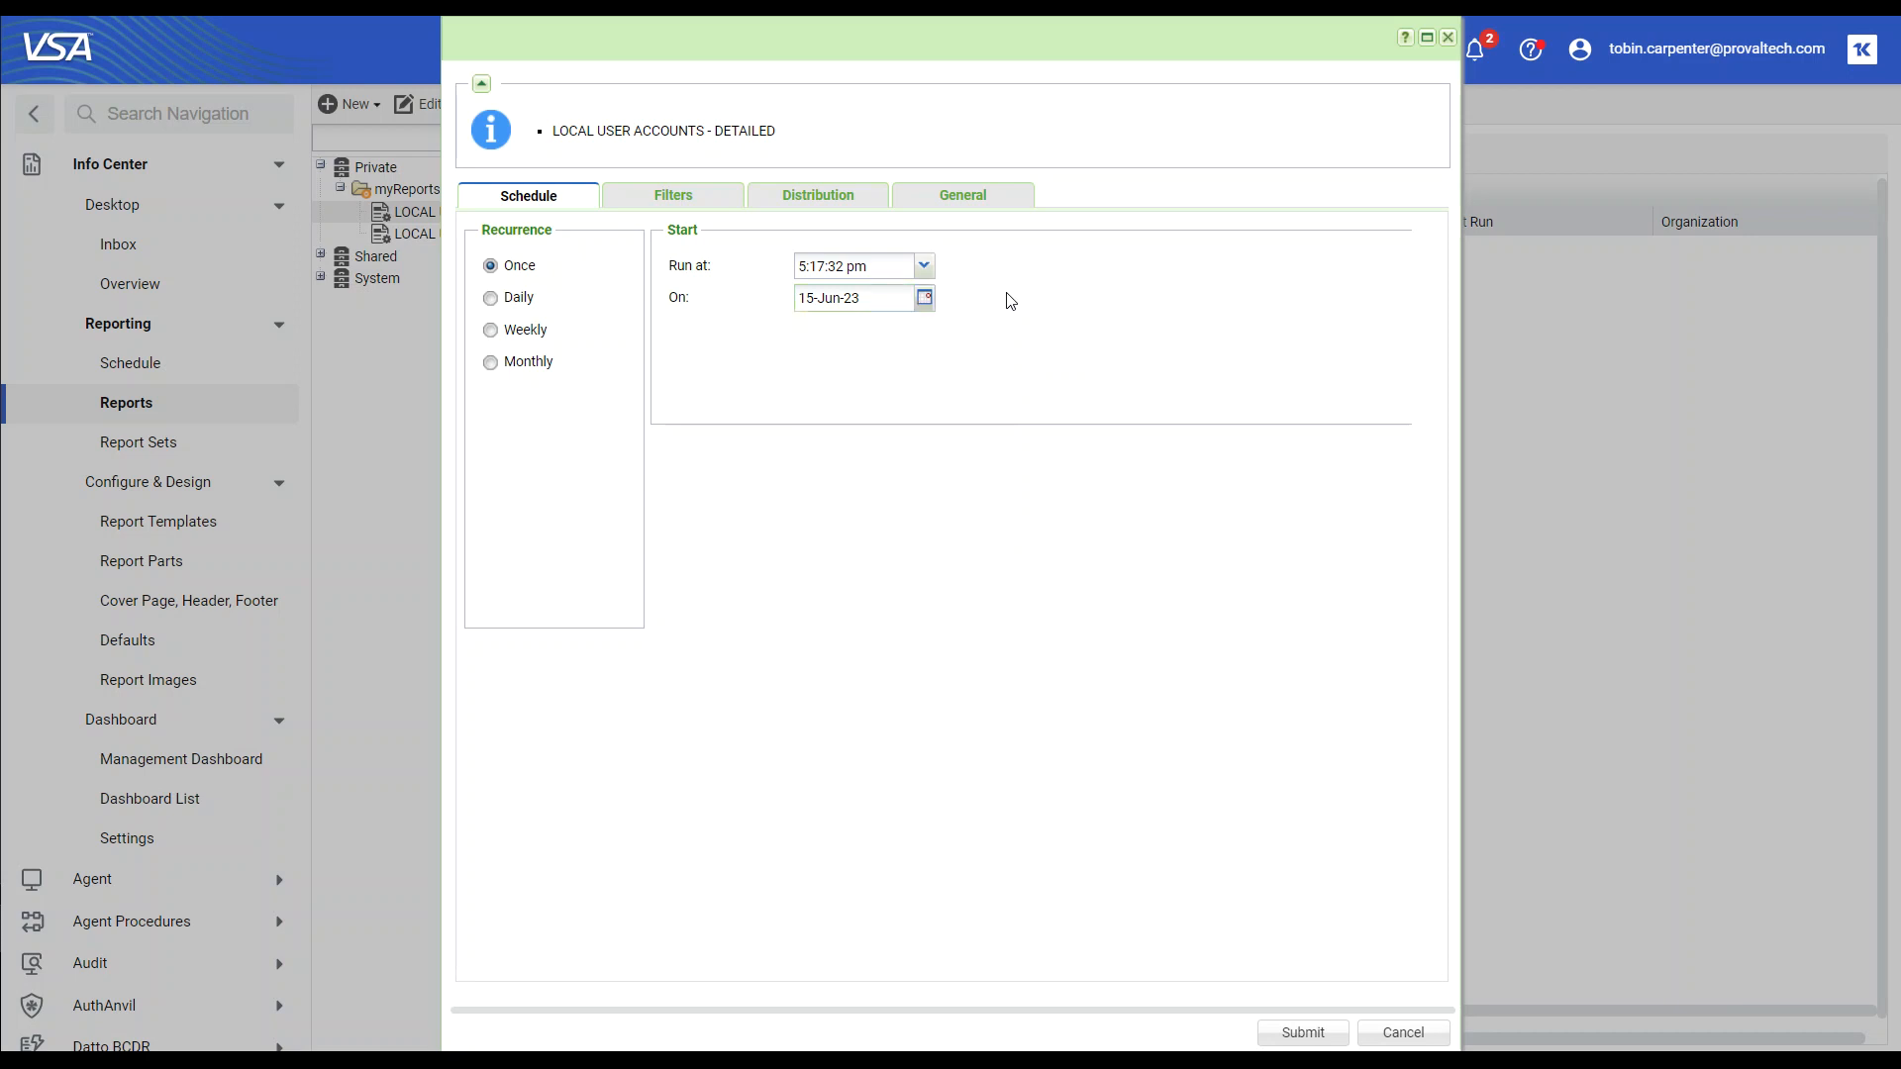
click(684, 203)
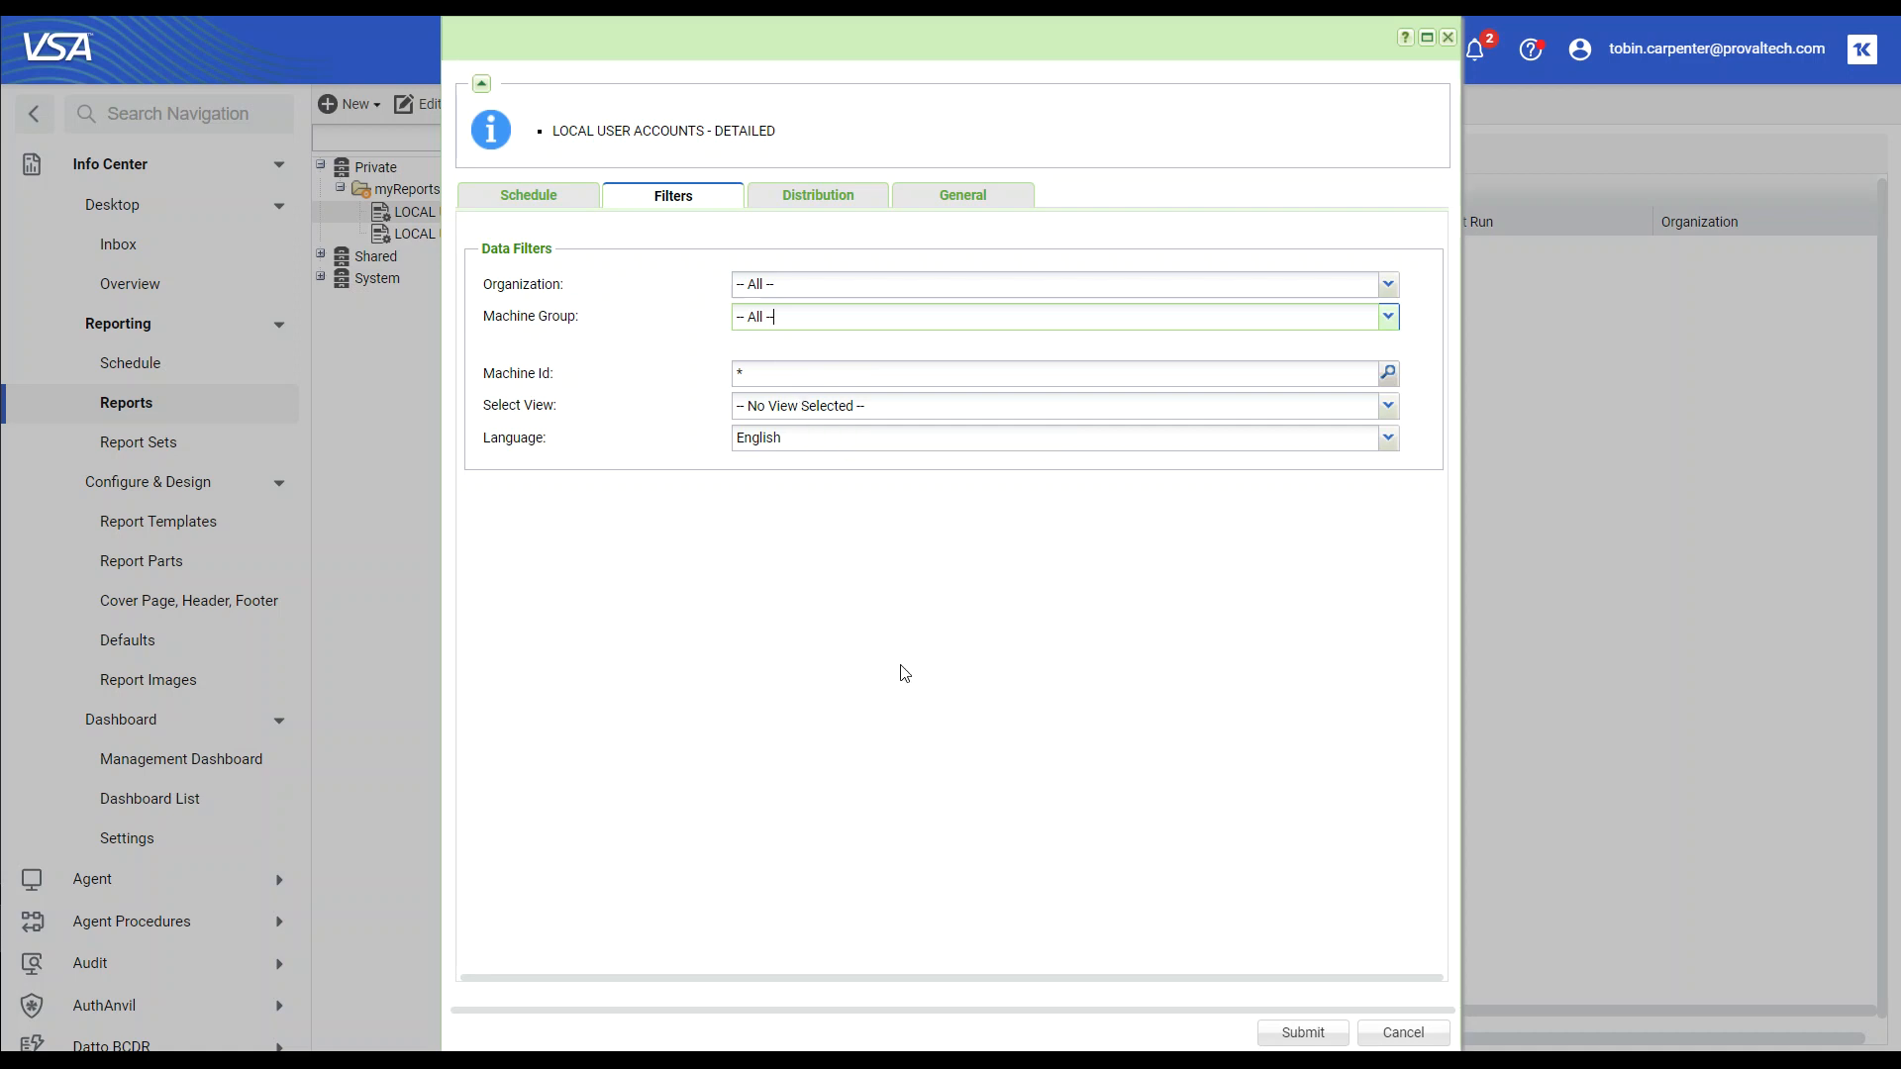
click(812, 210)
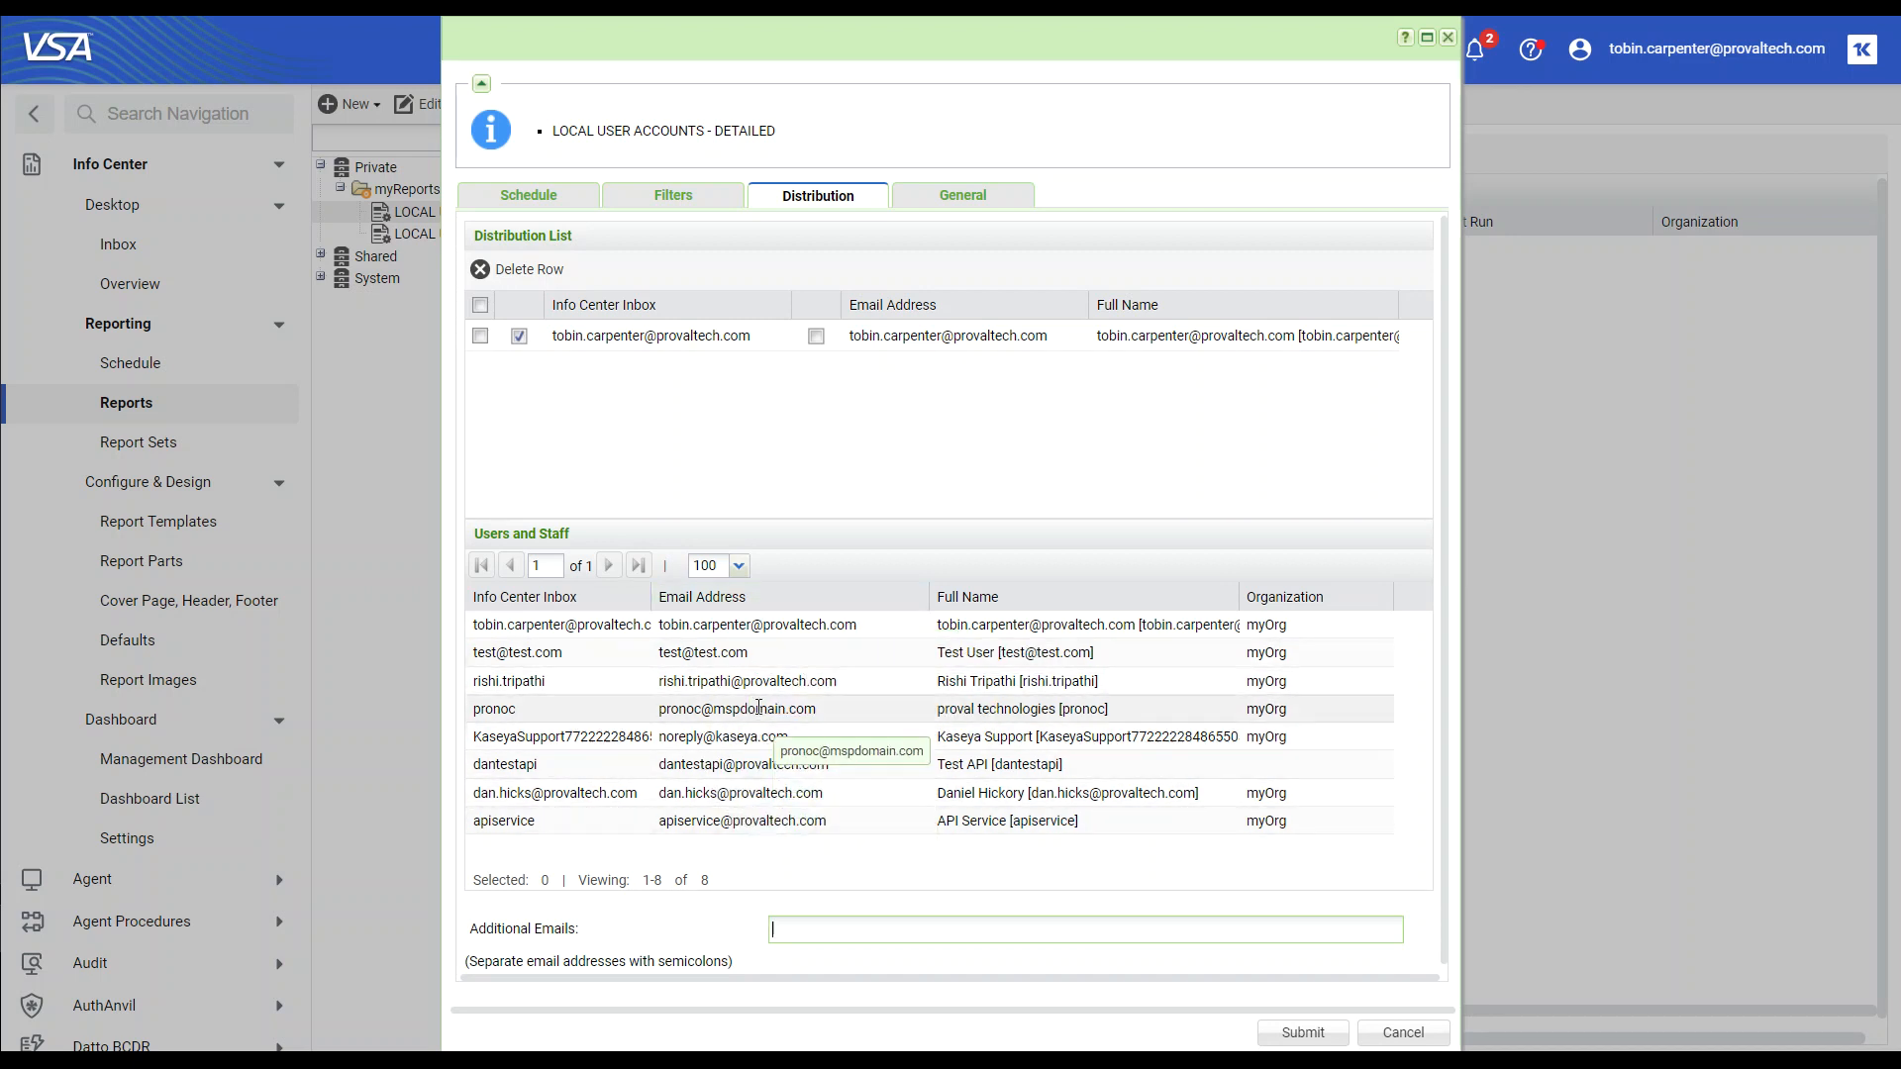
click(809, 931)
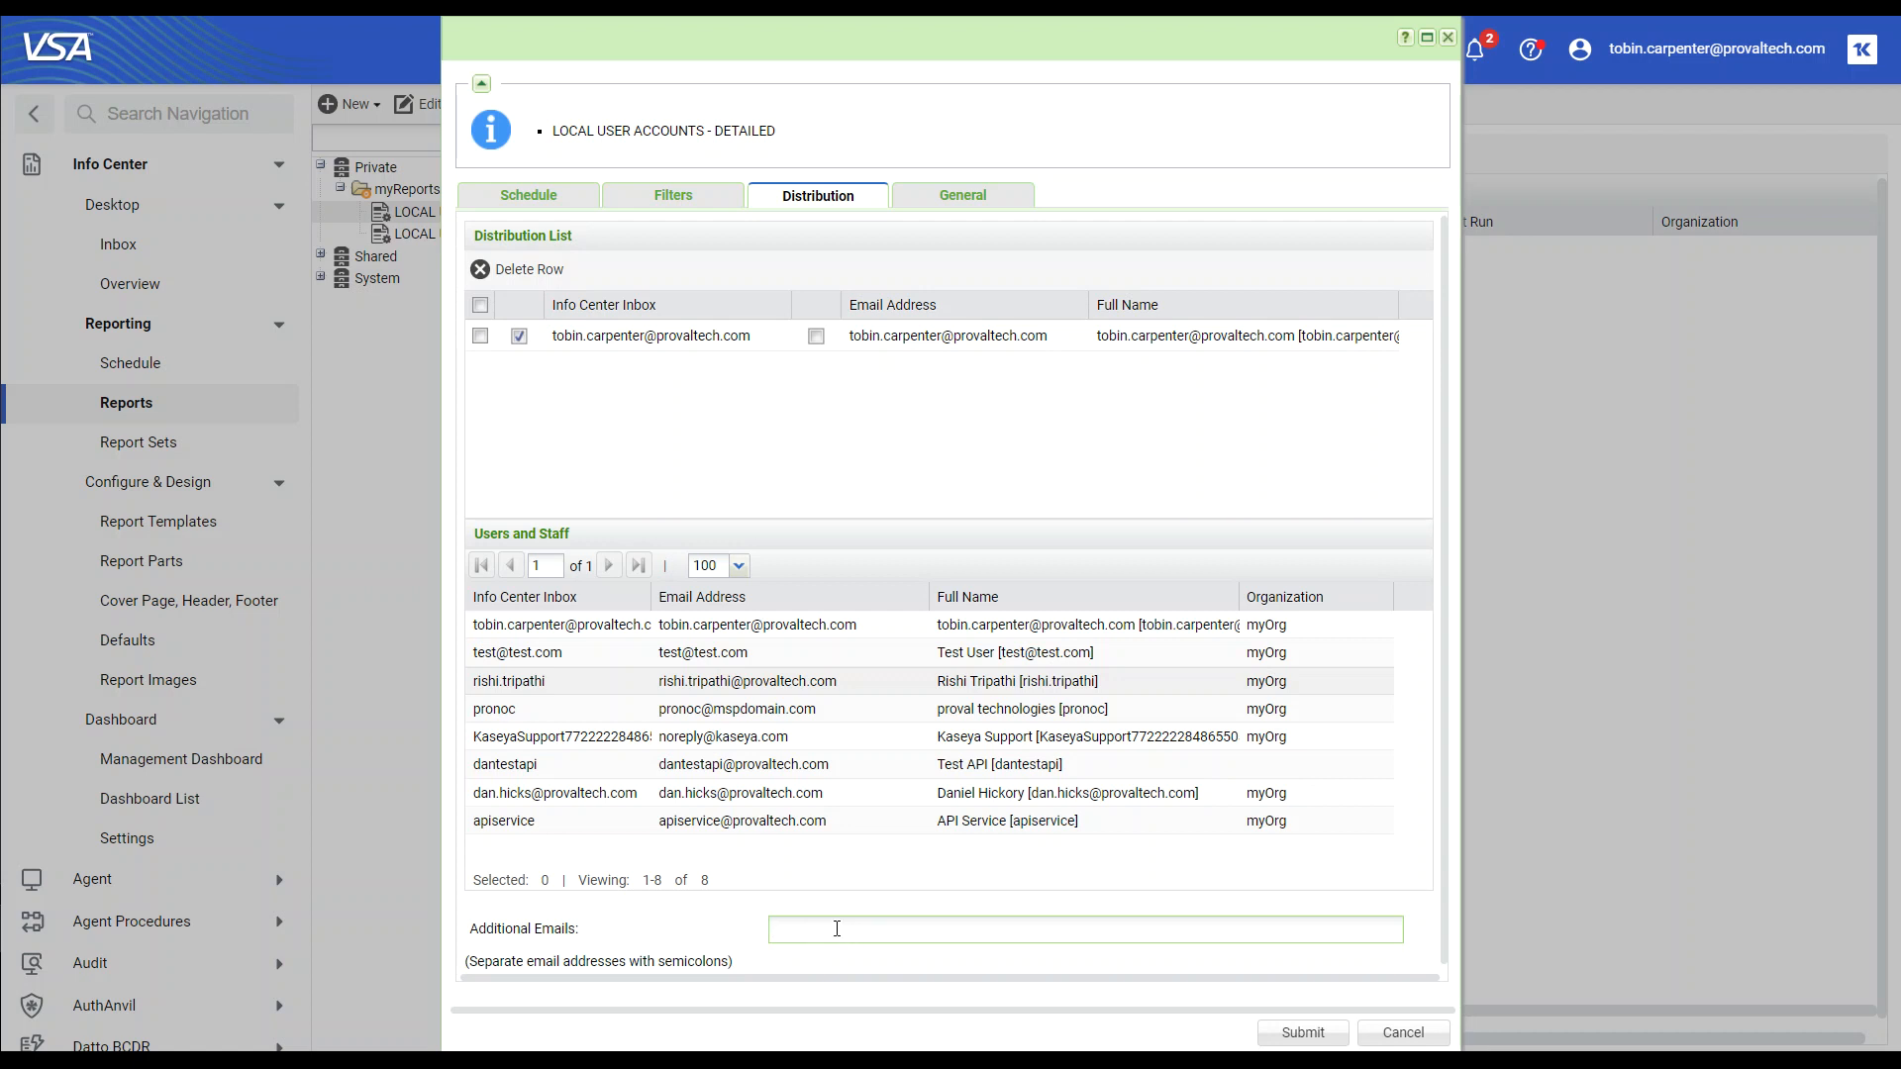
click(975, 201)
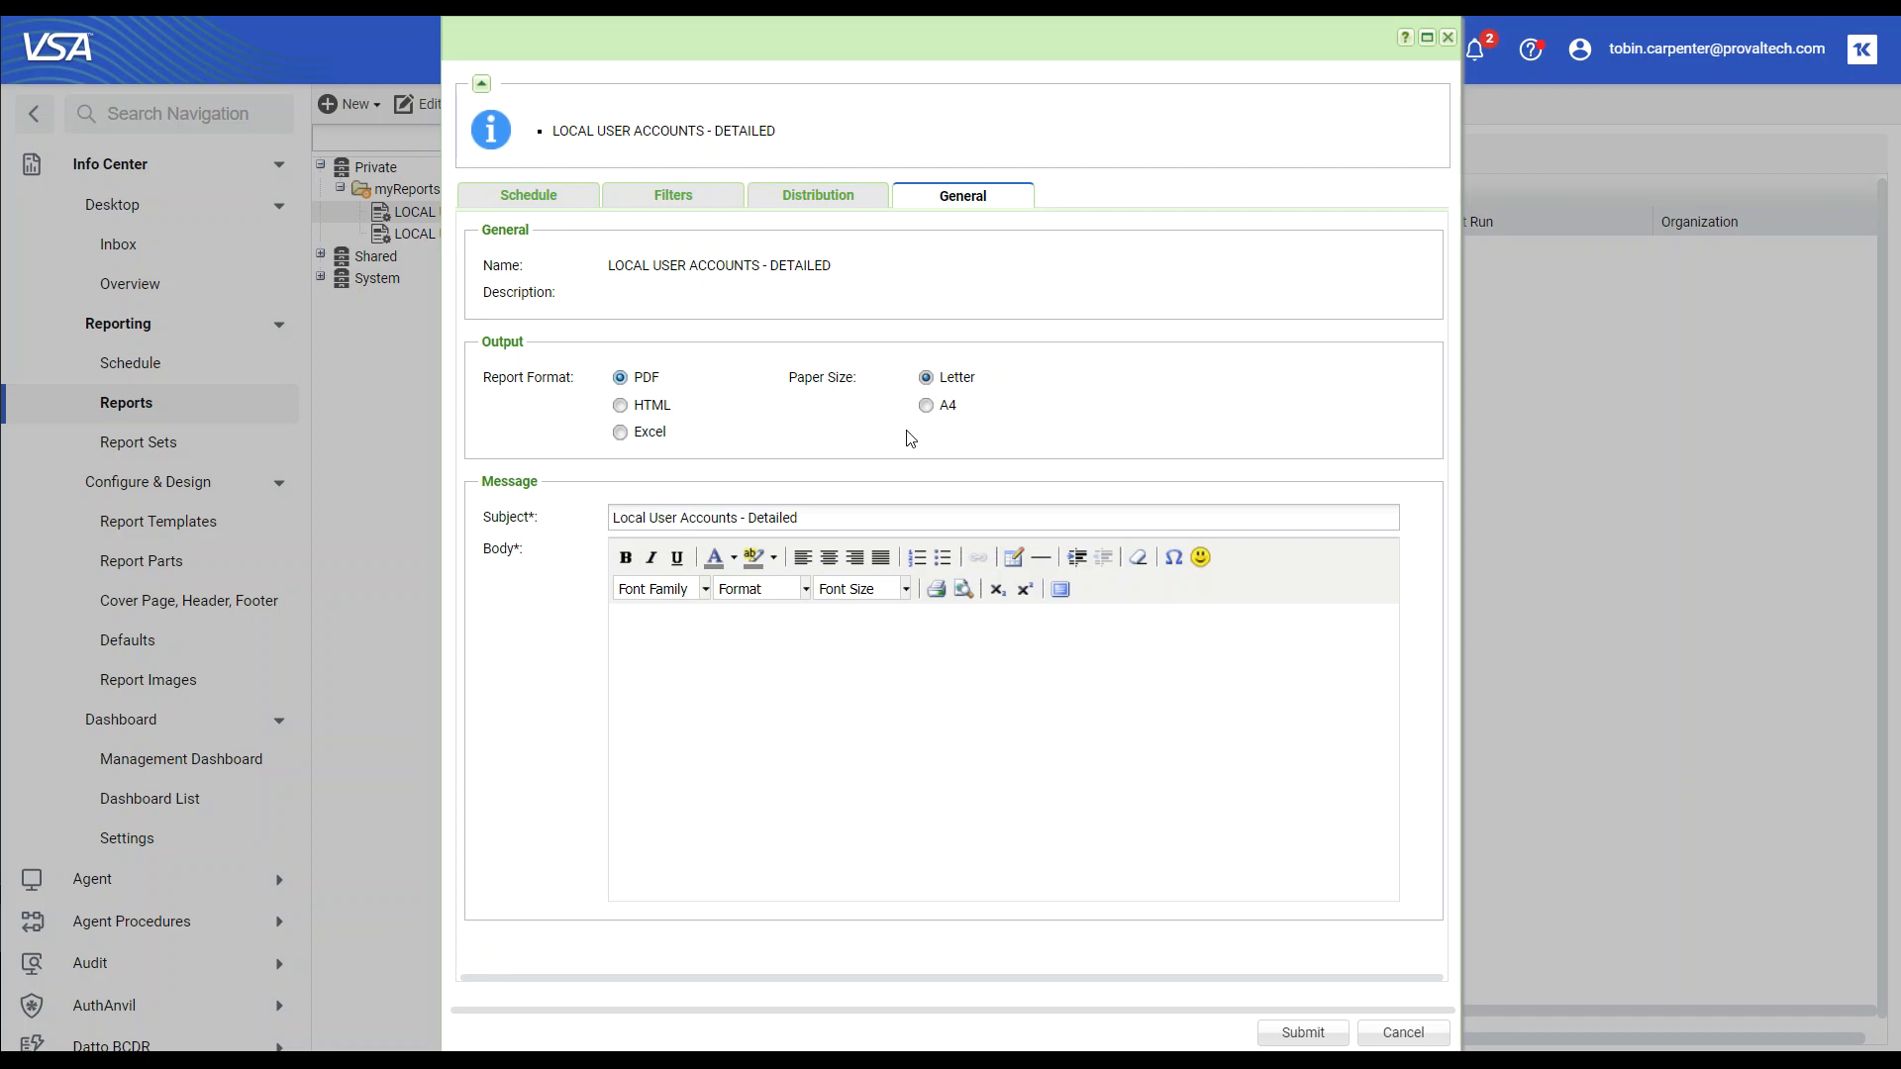
drag(828, 516, 614, 516)
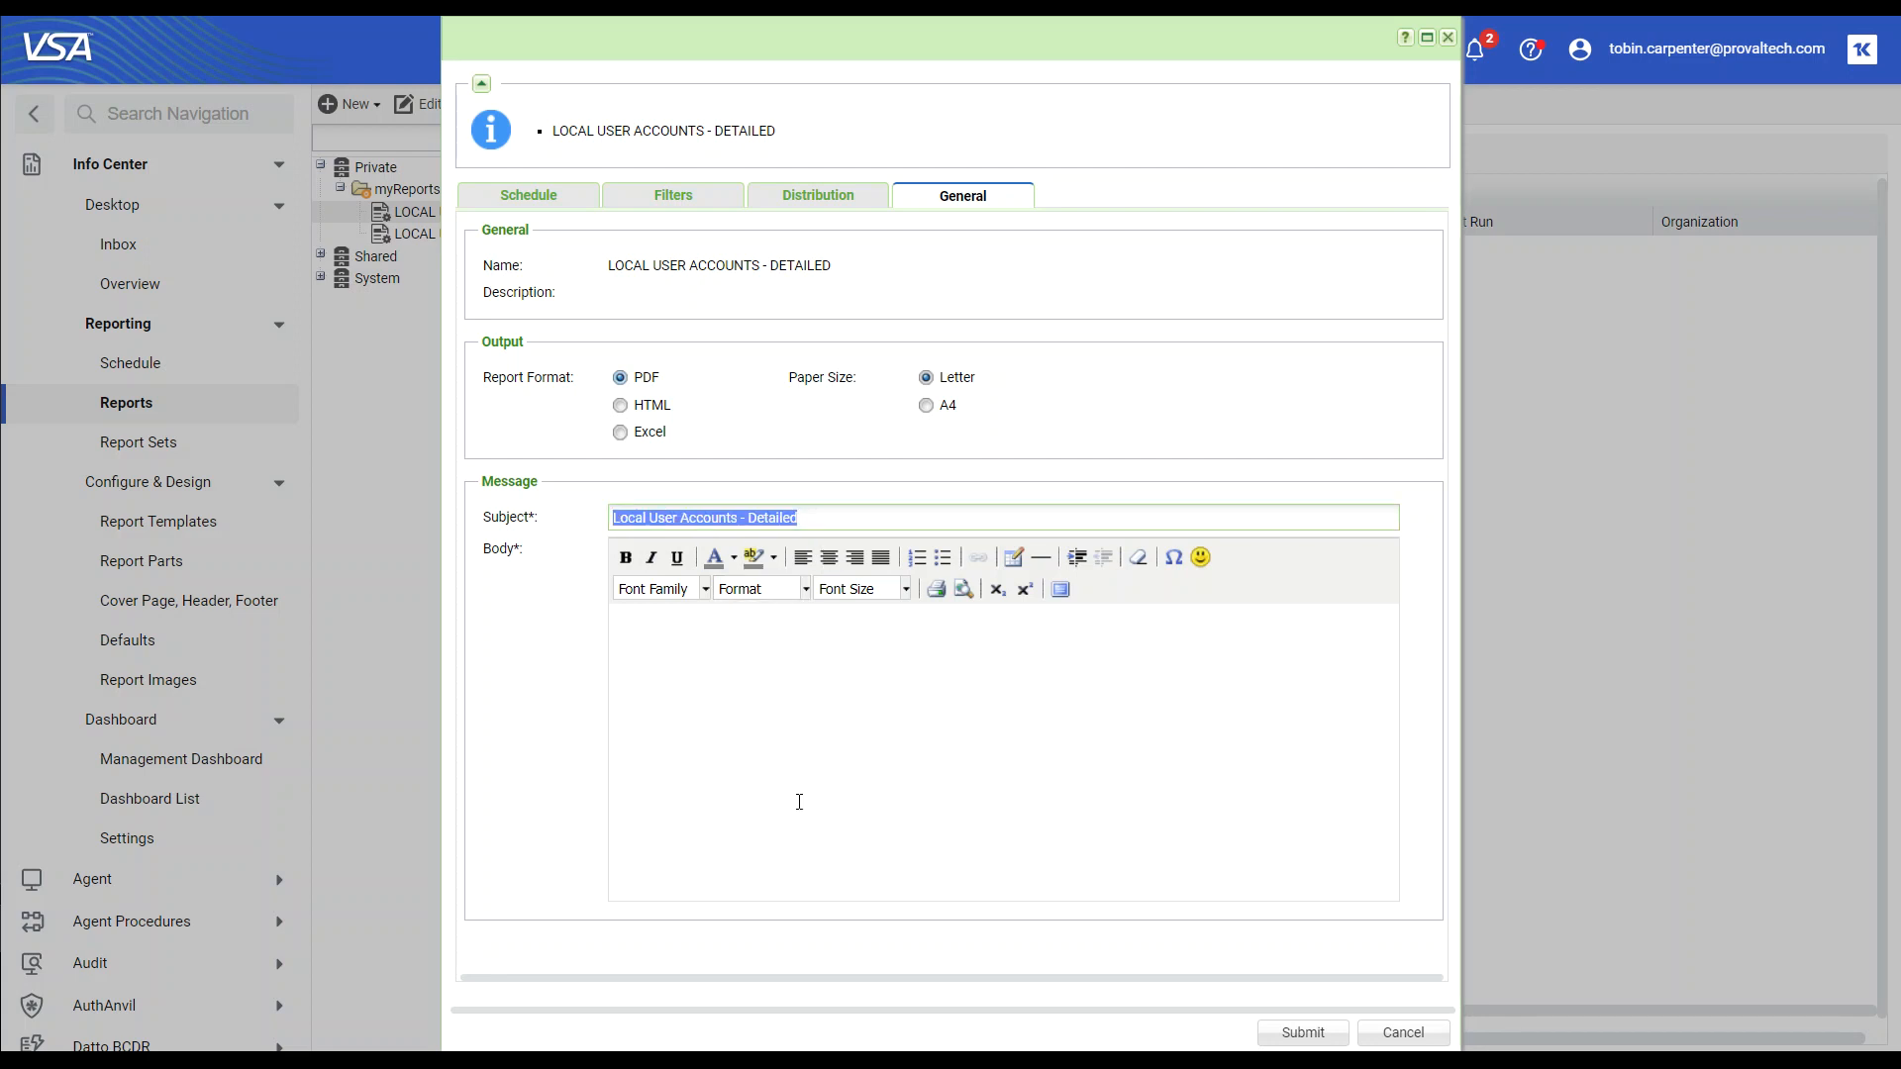
click(827, 730)
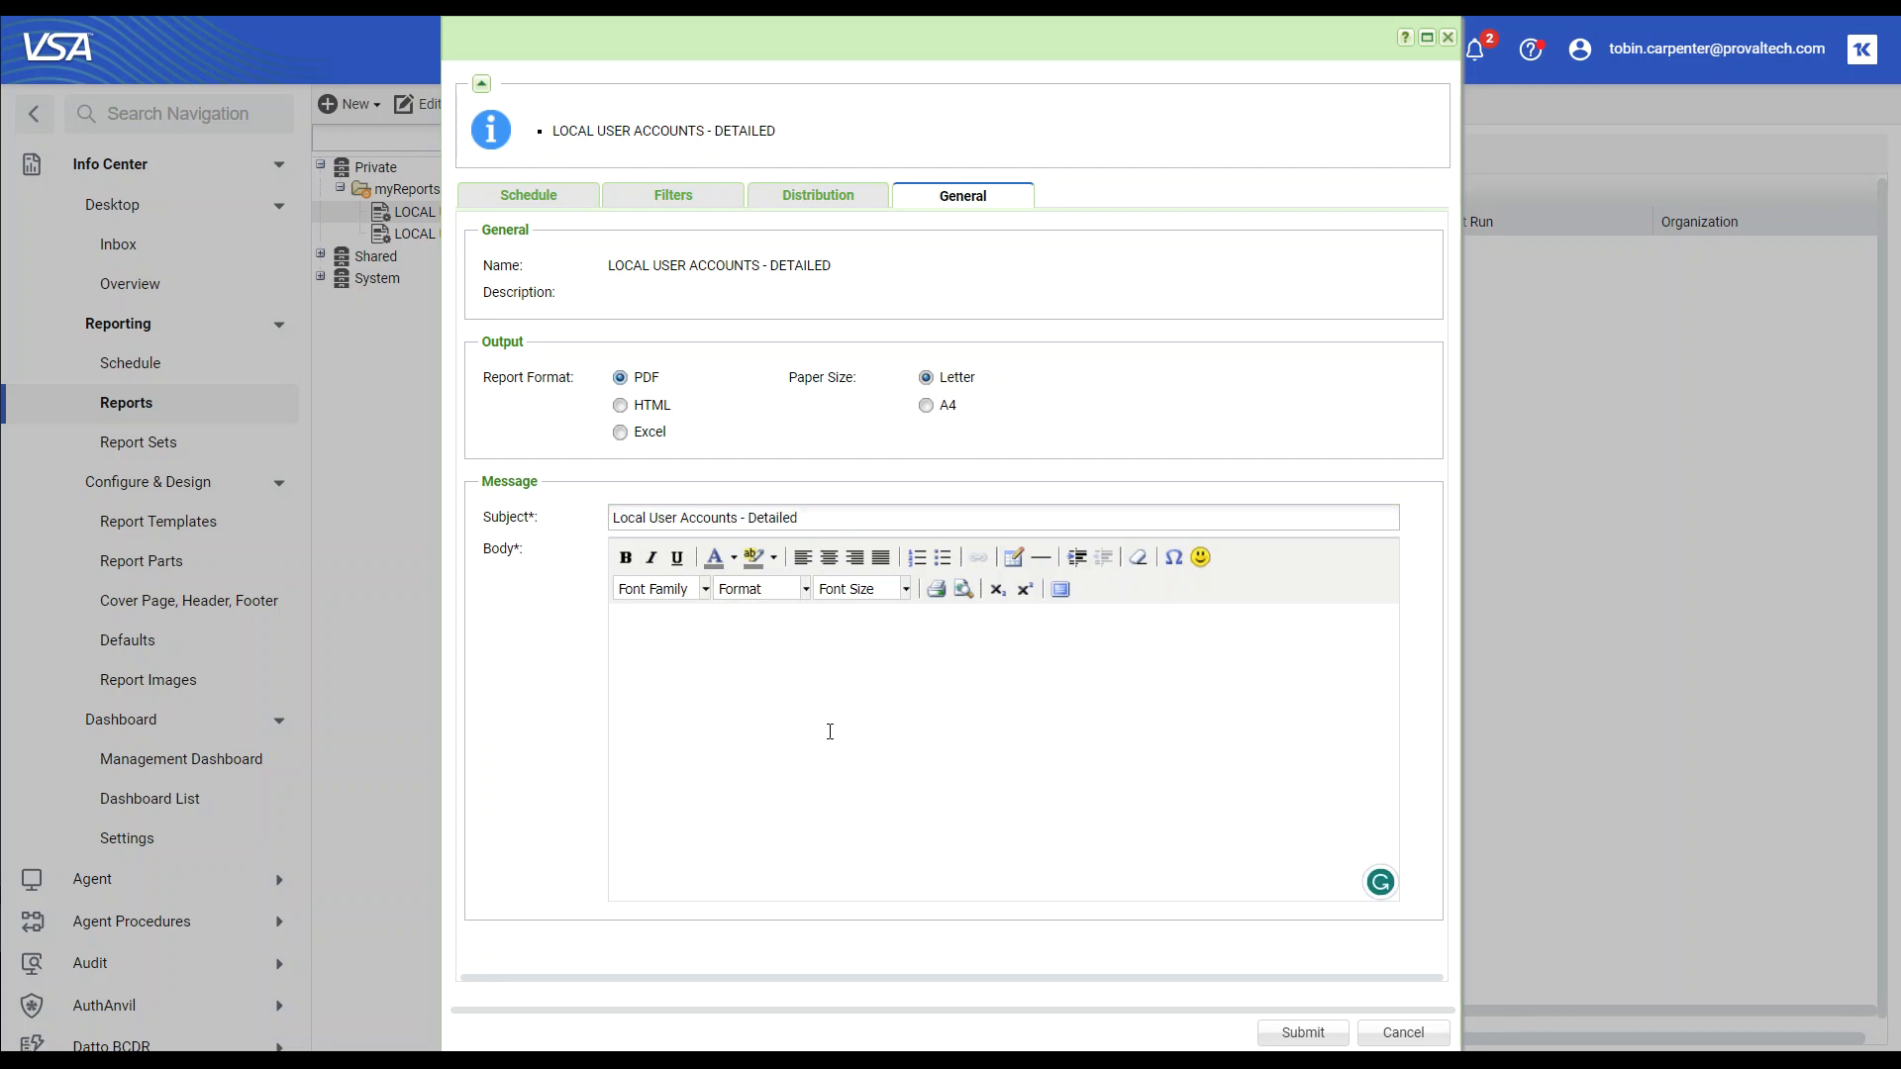
triple_click(855, 512)
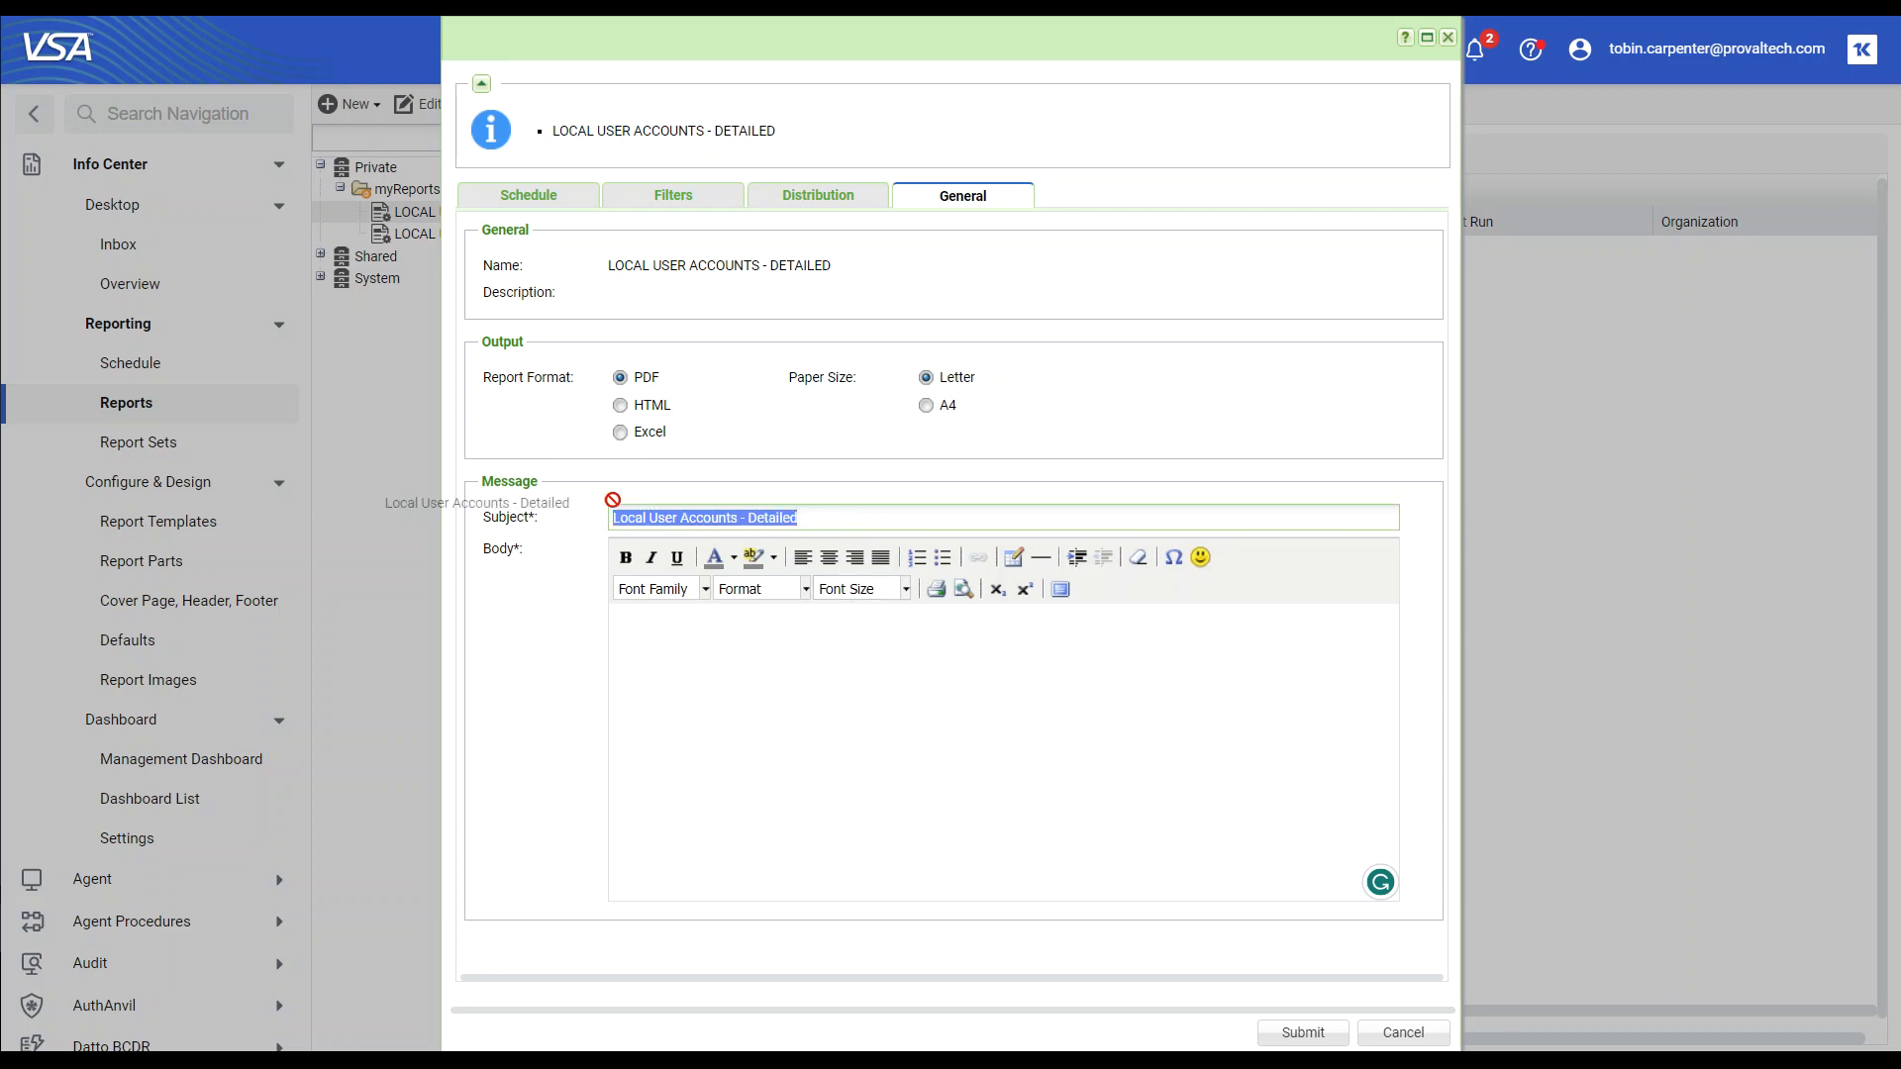
drag(855, 512, 582, 521)
click(707, 710)
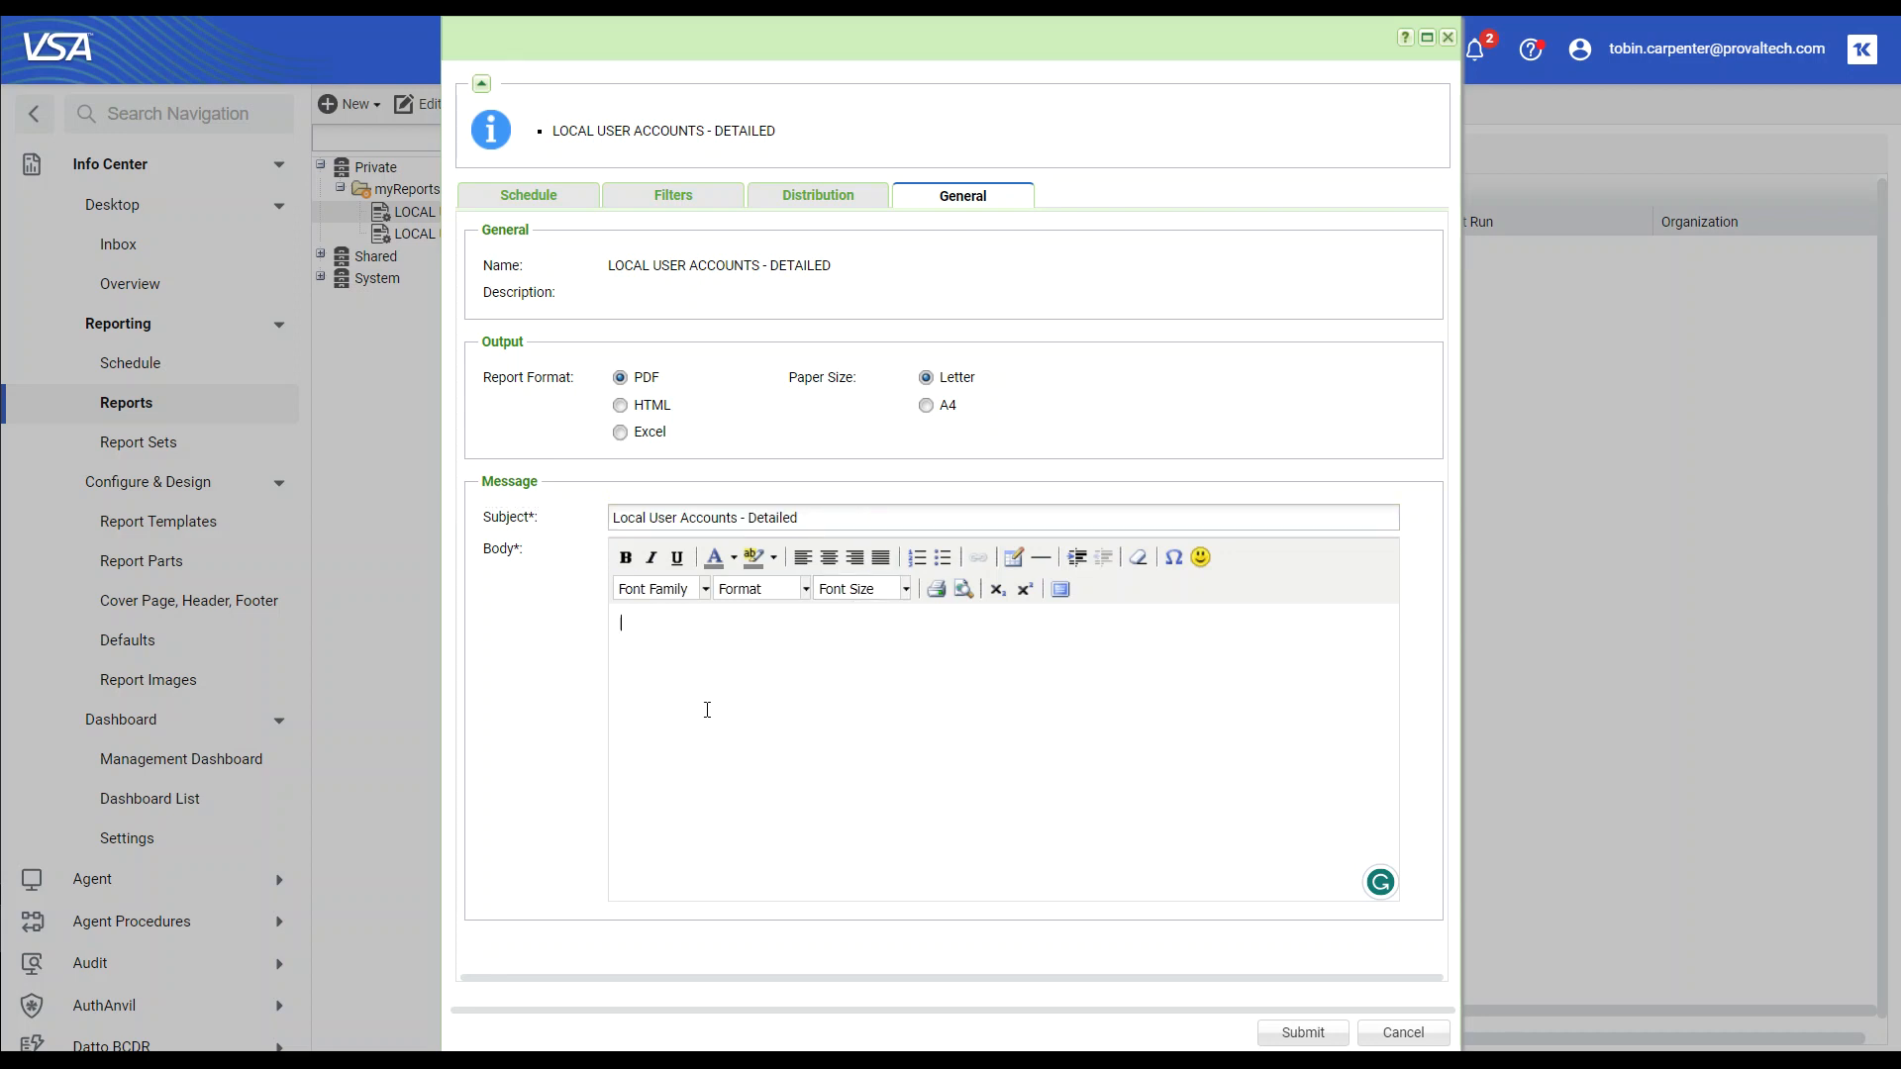
Copy the message subject "Local User Accounts - Detailed" into the message body and submit the report schedule.
drag(799, 517, 591, 515)
key(ctrl+c)
click(711, 696)
key(ctrl+v)
click(1299, 1032)
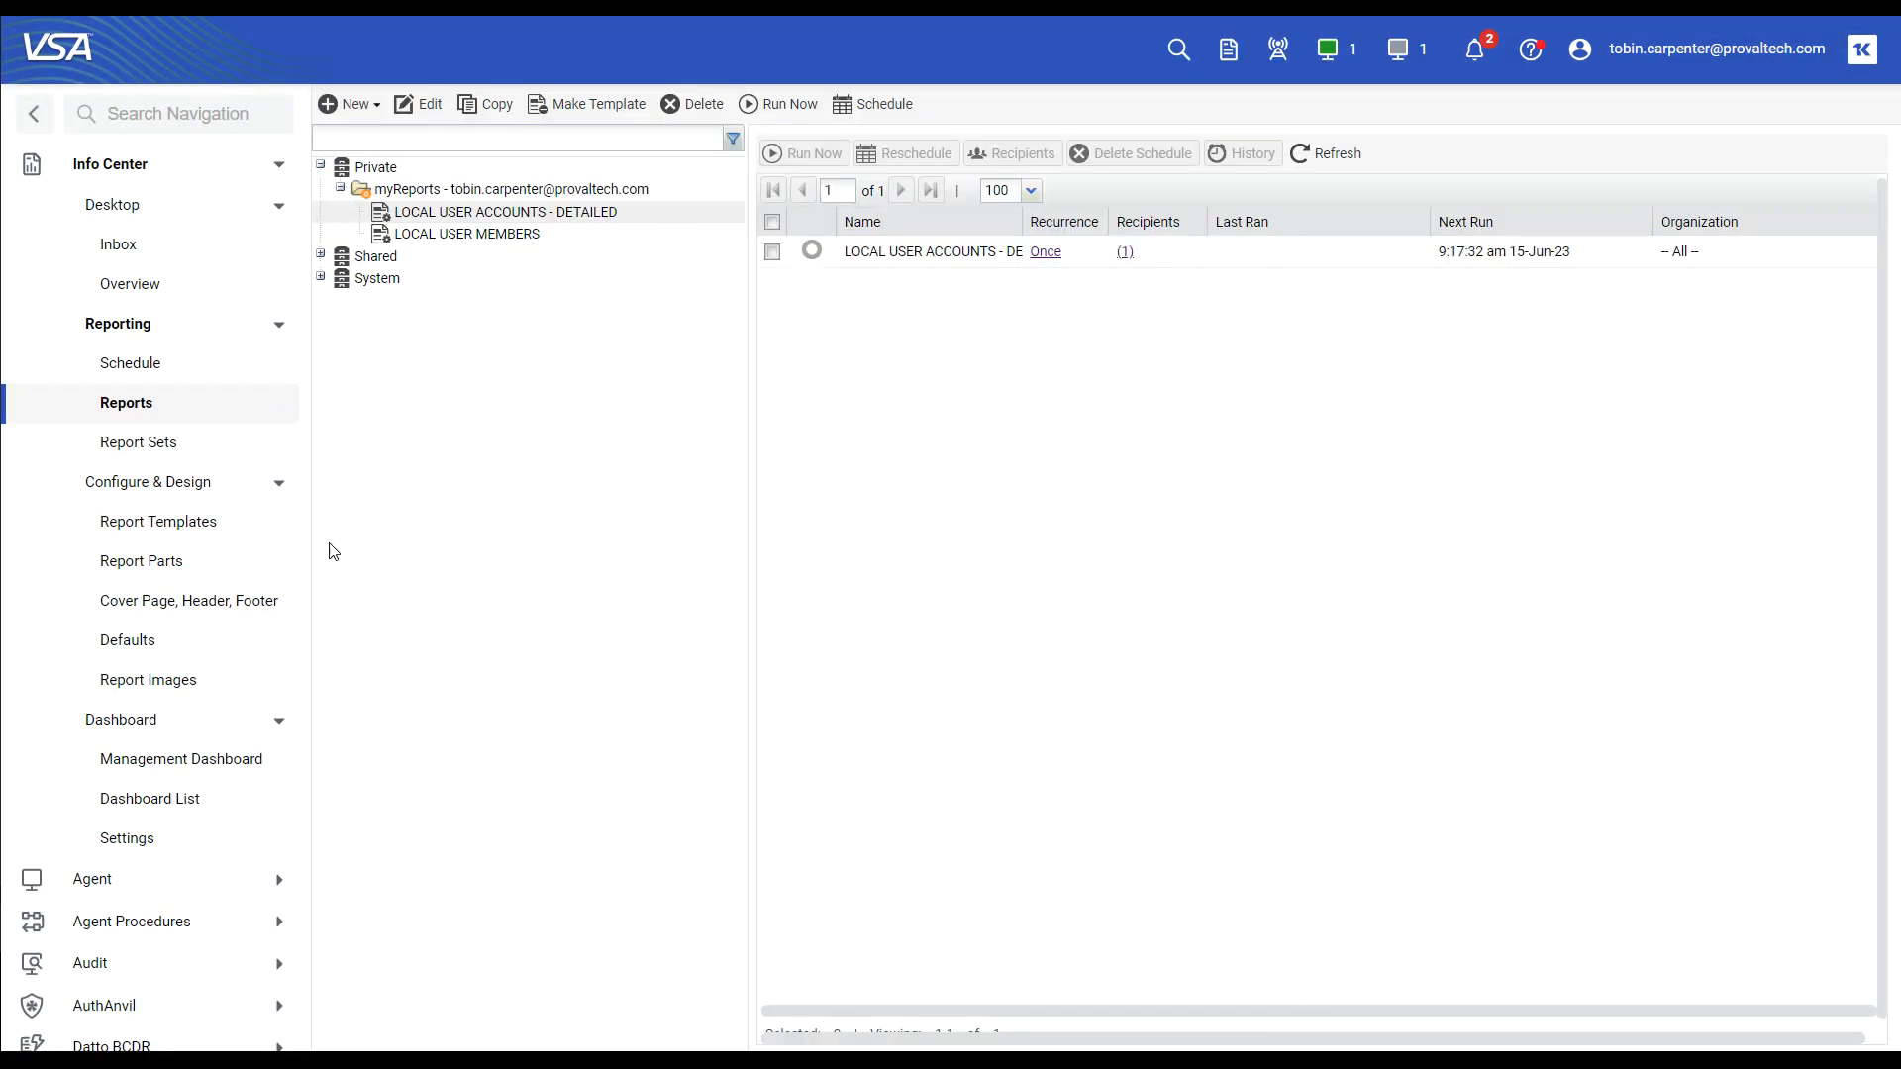
In the list of scheduled reports, inspect the LOCAL USER ACCOUNTS - DETAILED item's rescheduling settings without saving, and its run history.
click(170, 371)
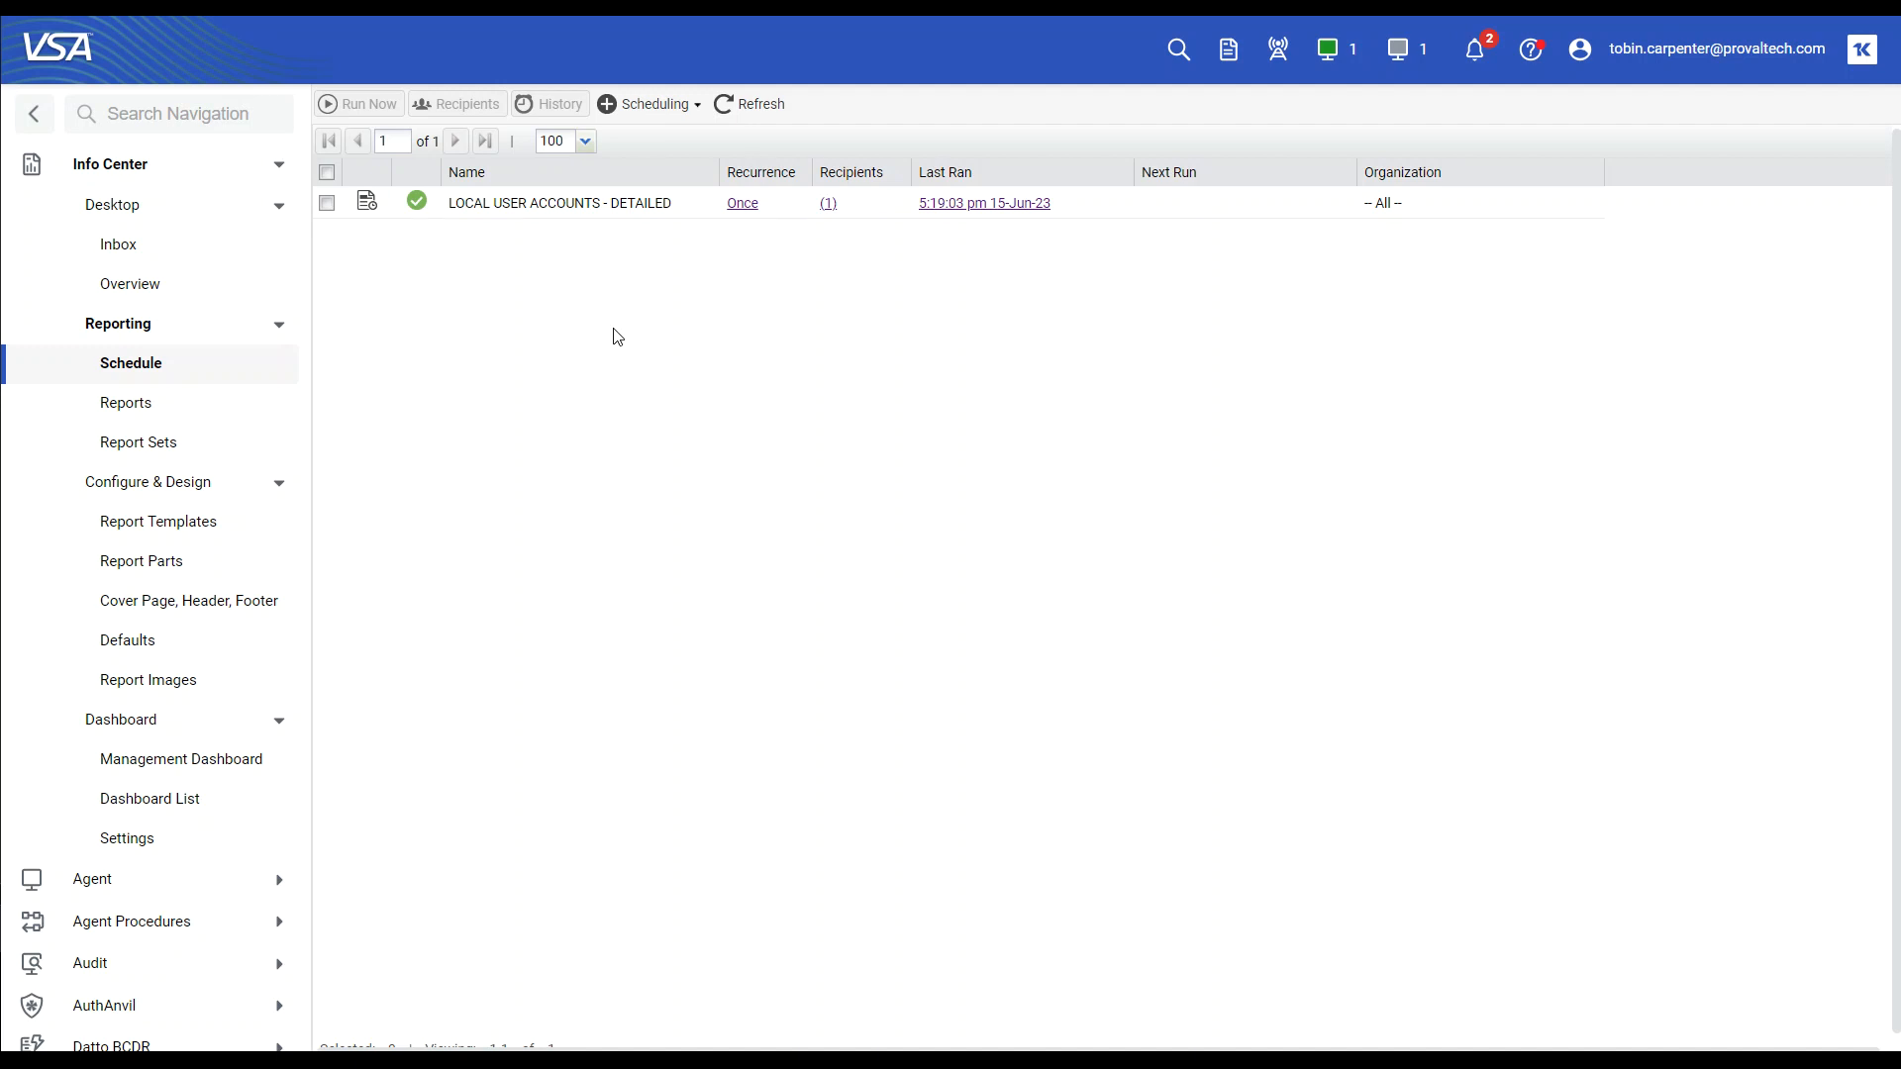
click(327, 204)
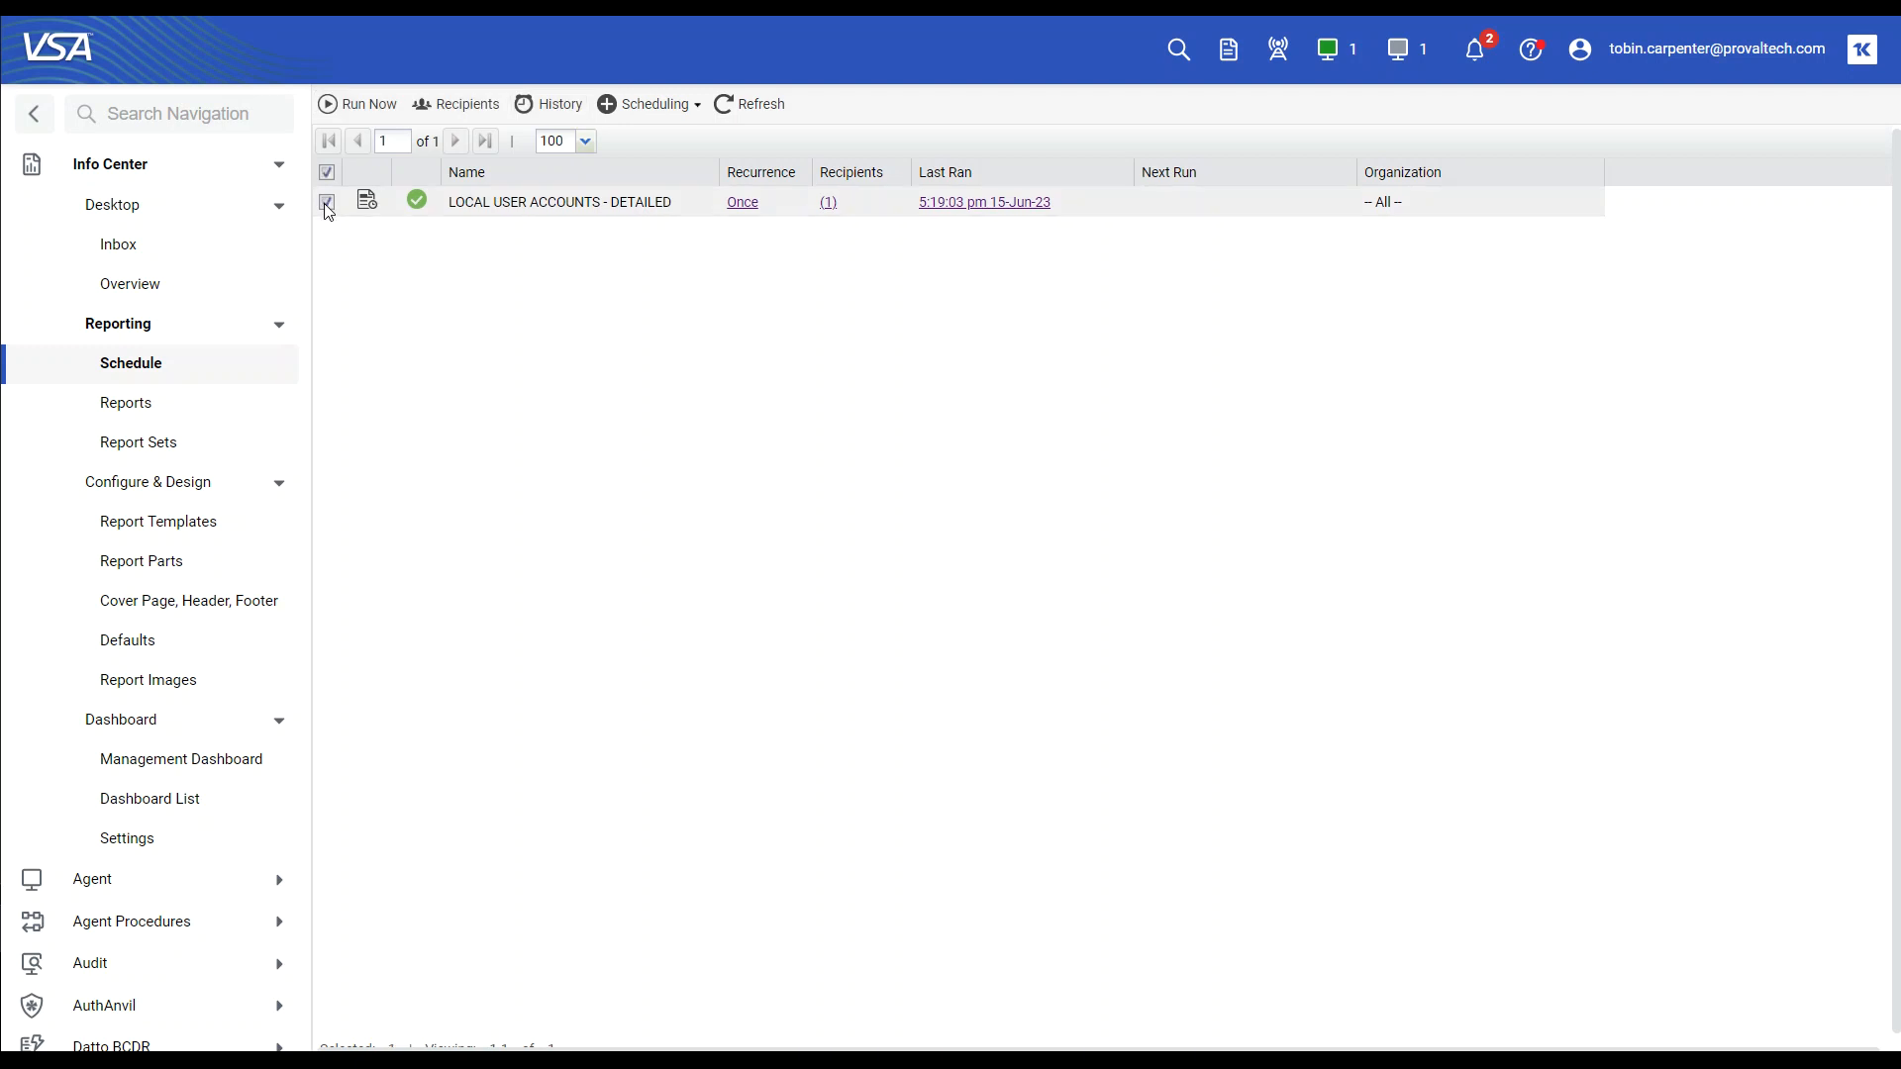
click(653, 117)
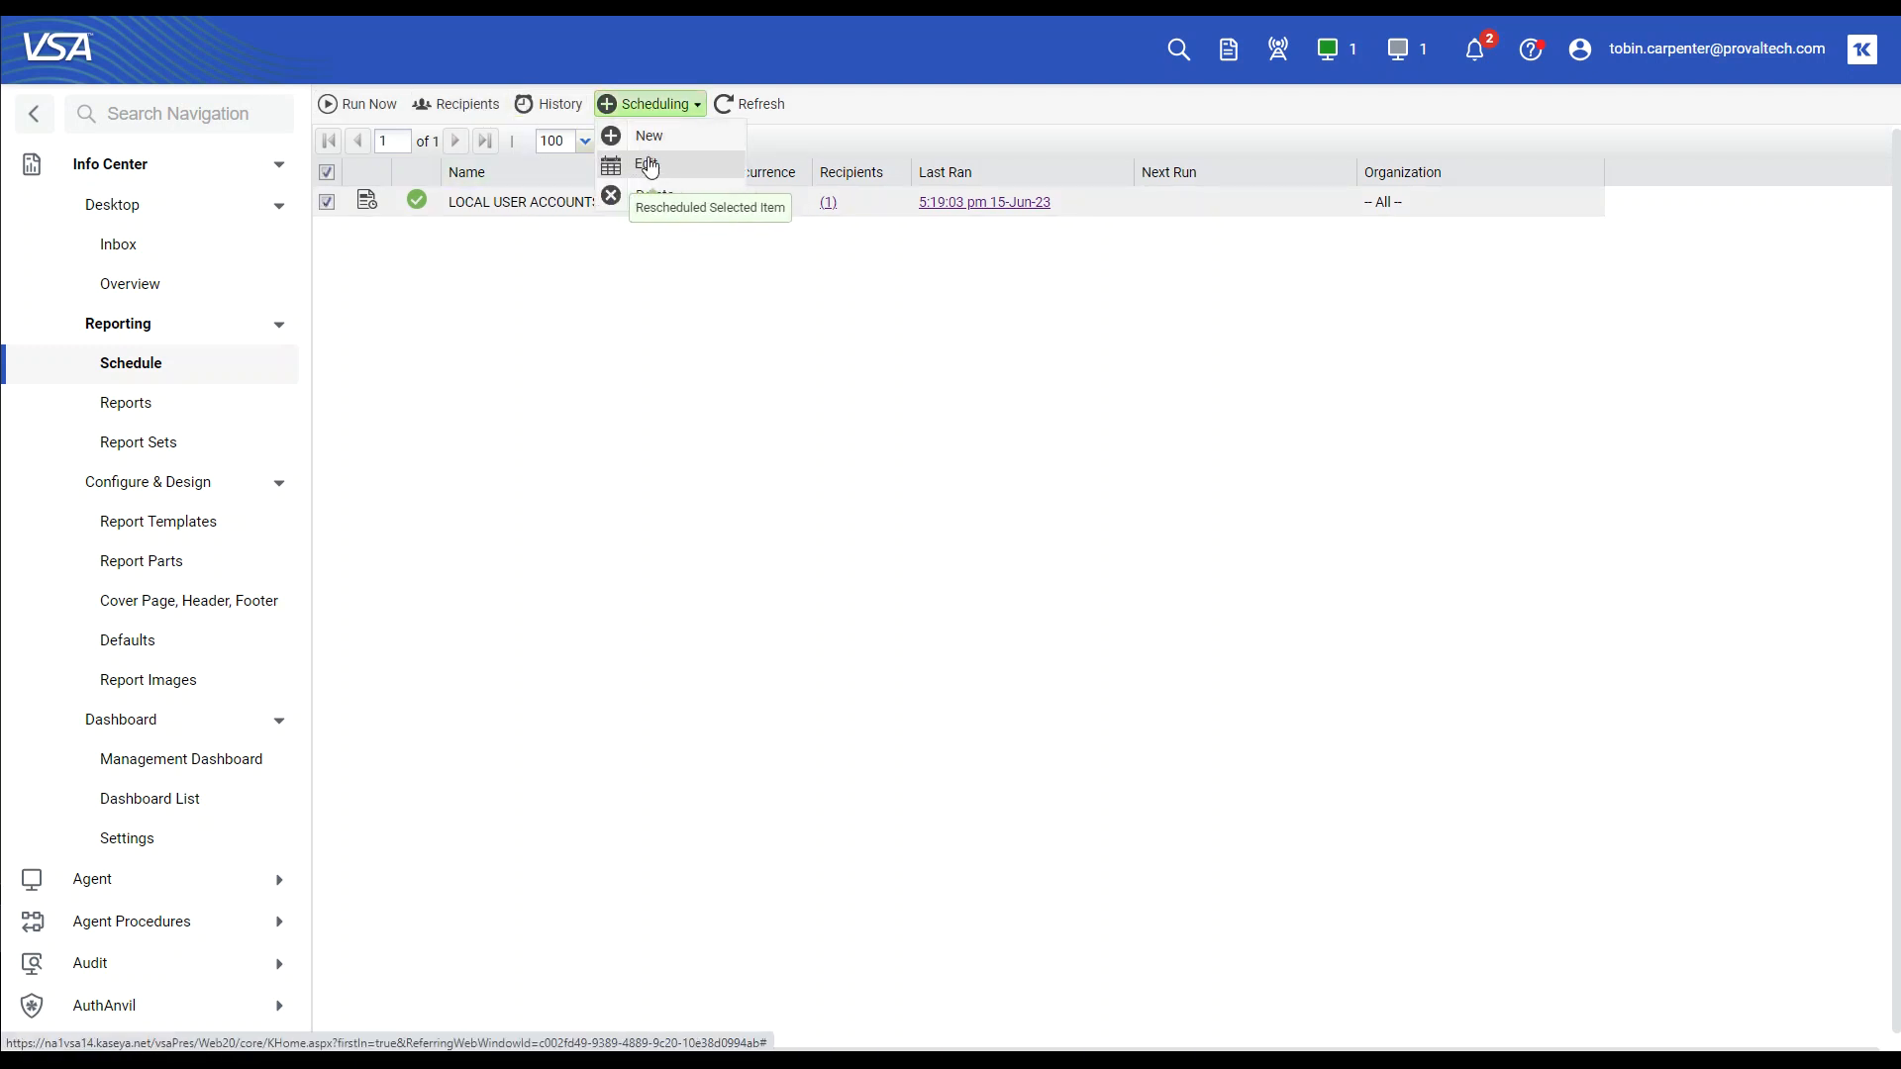
click(643, 165)
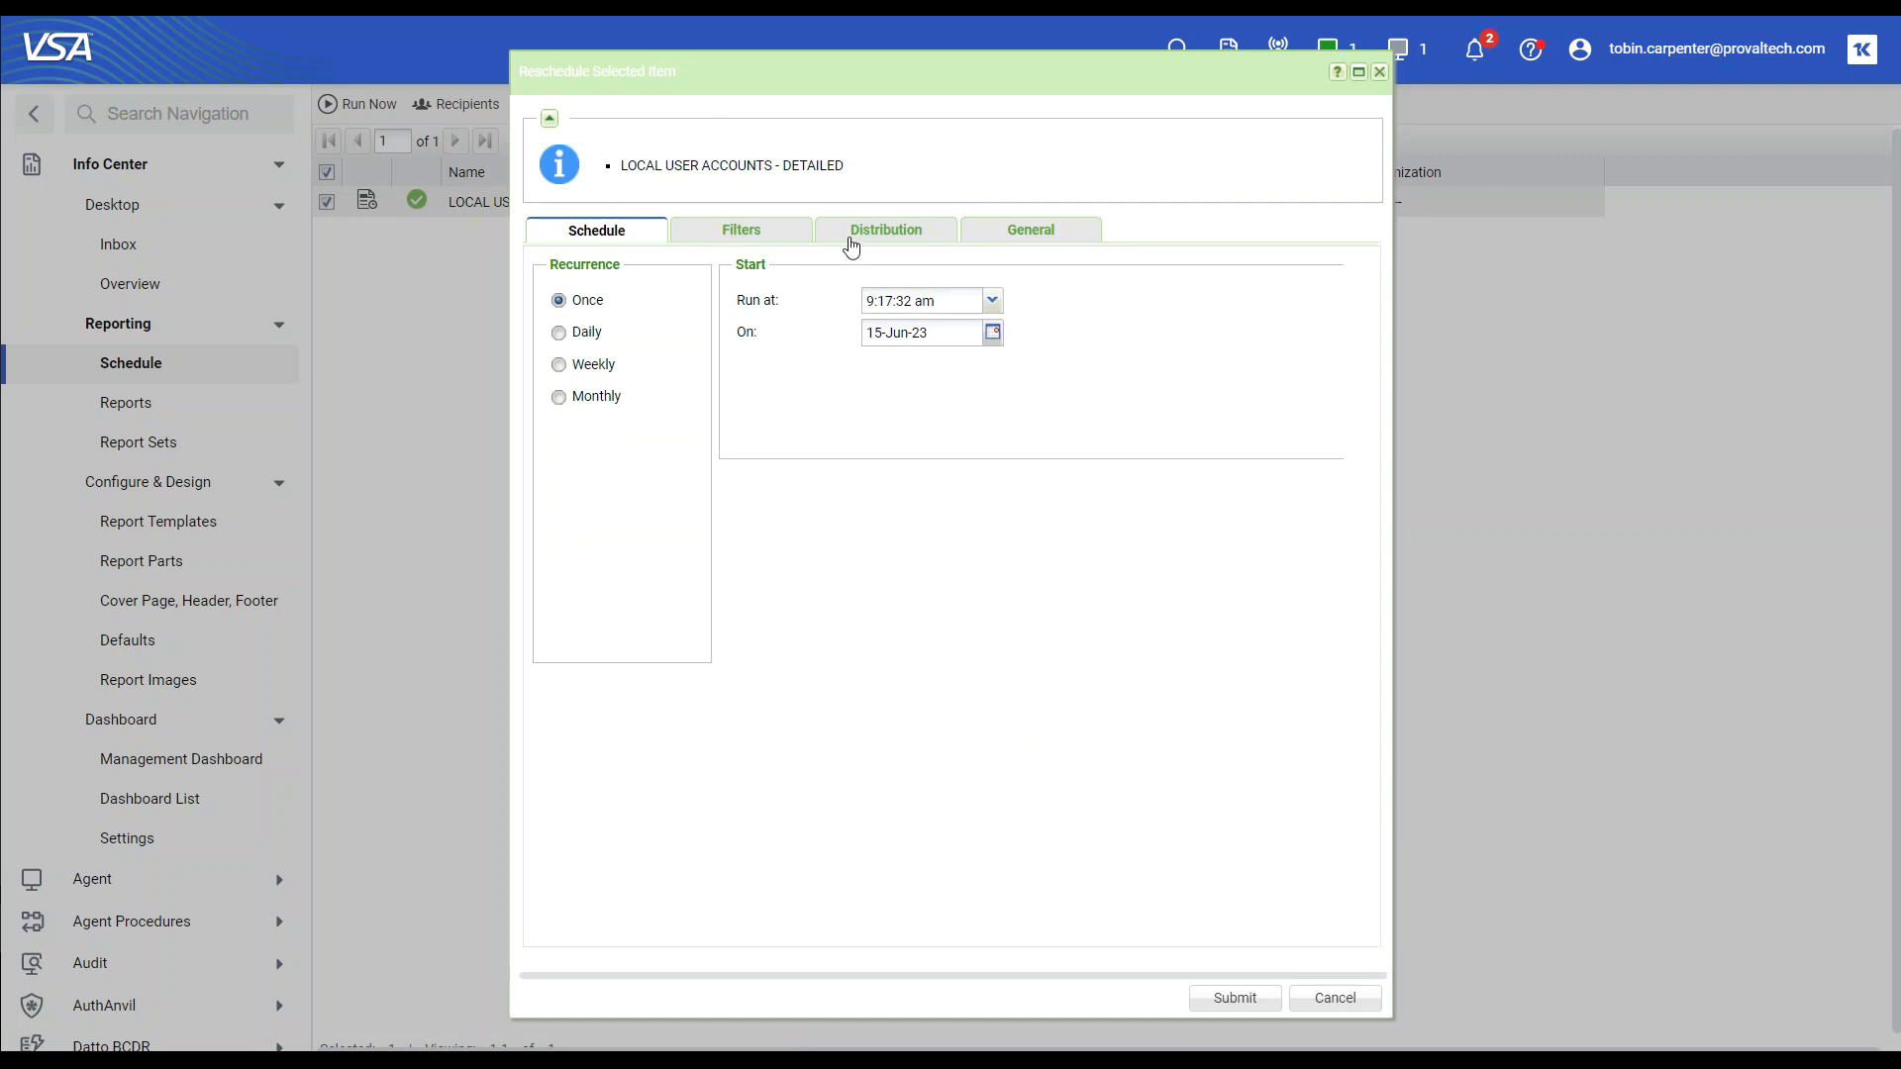
click(1377, 72)
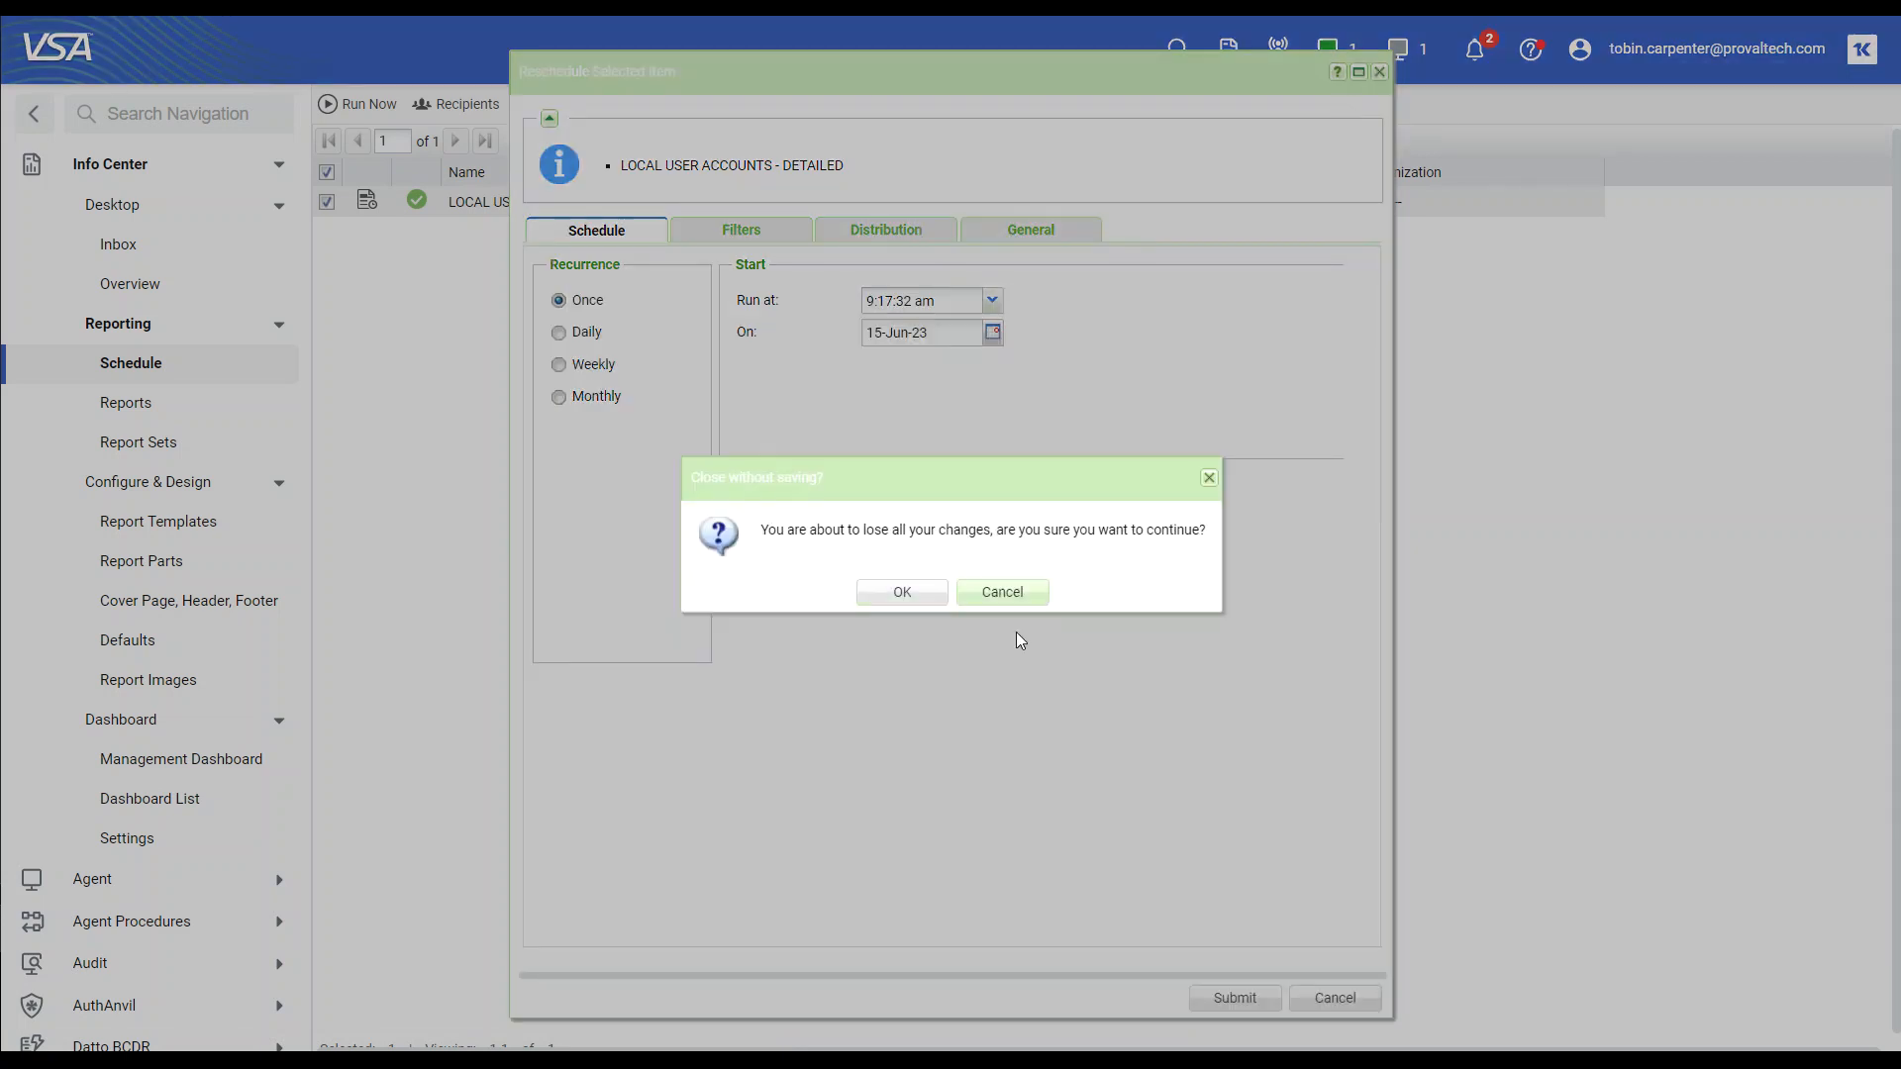
click(899, 592)
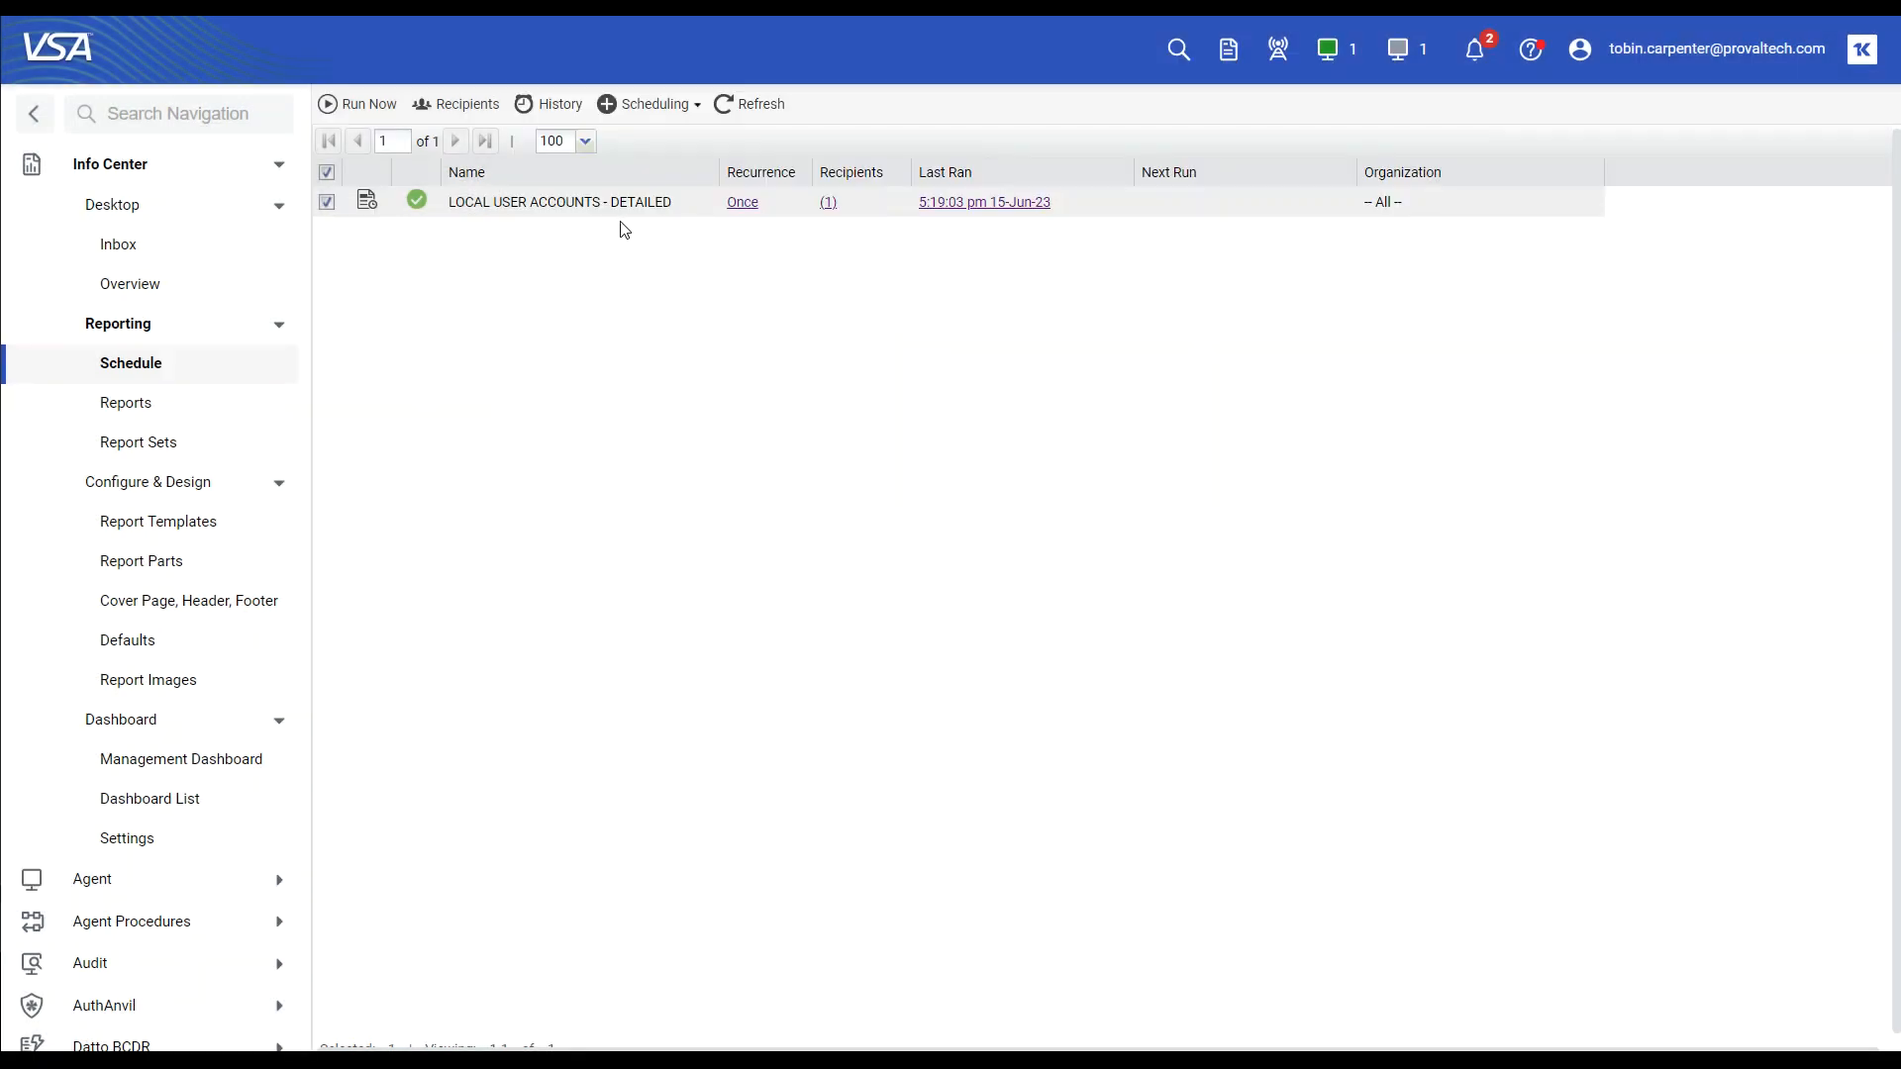
click(541, 107)
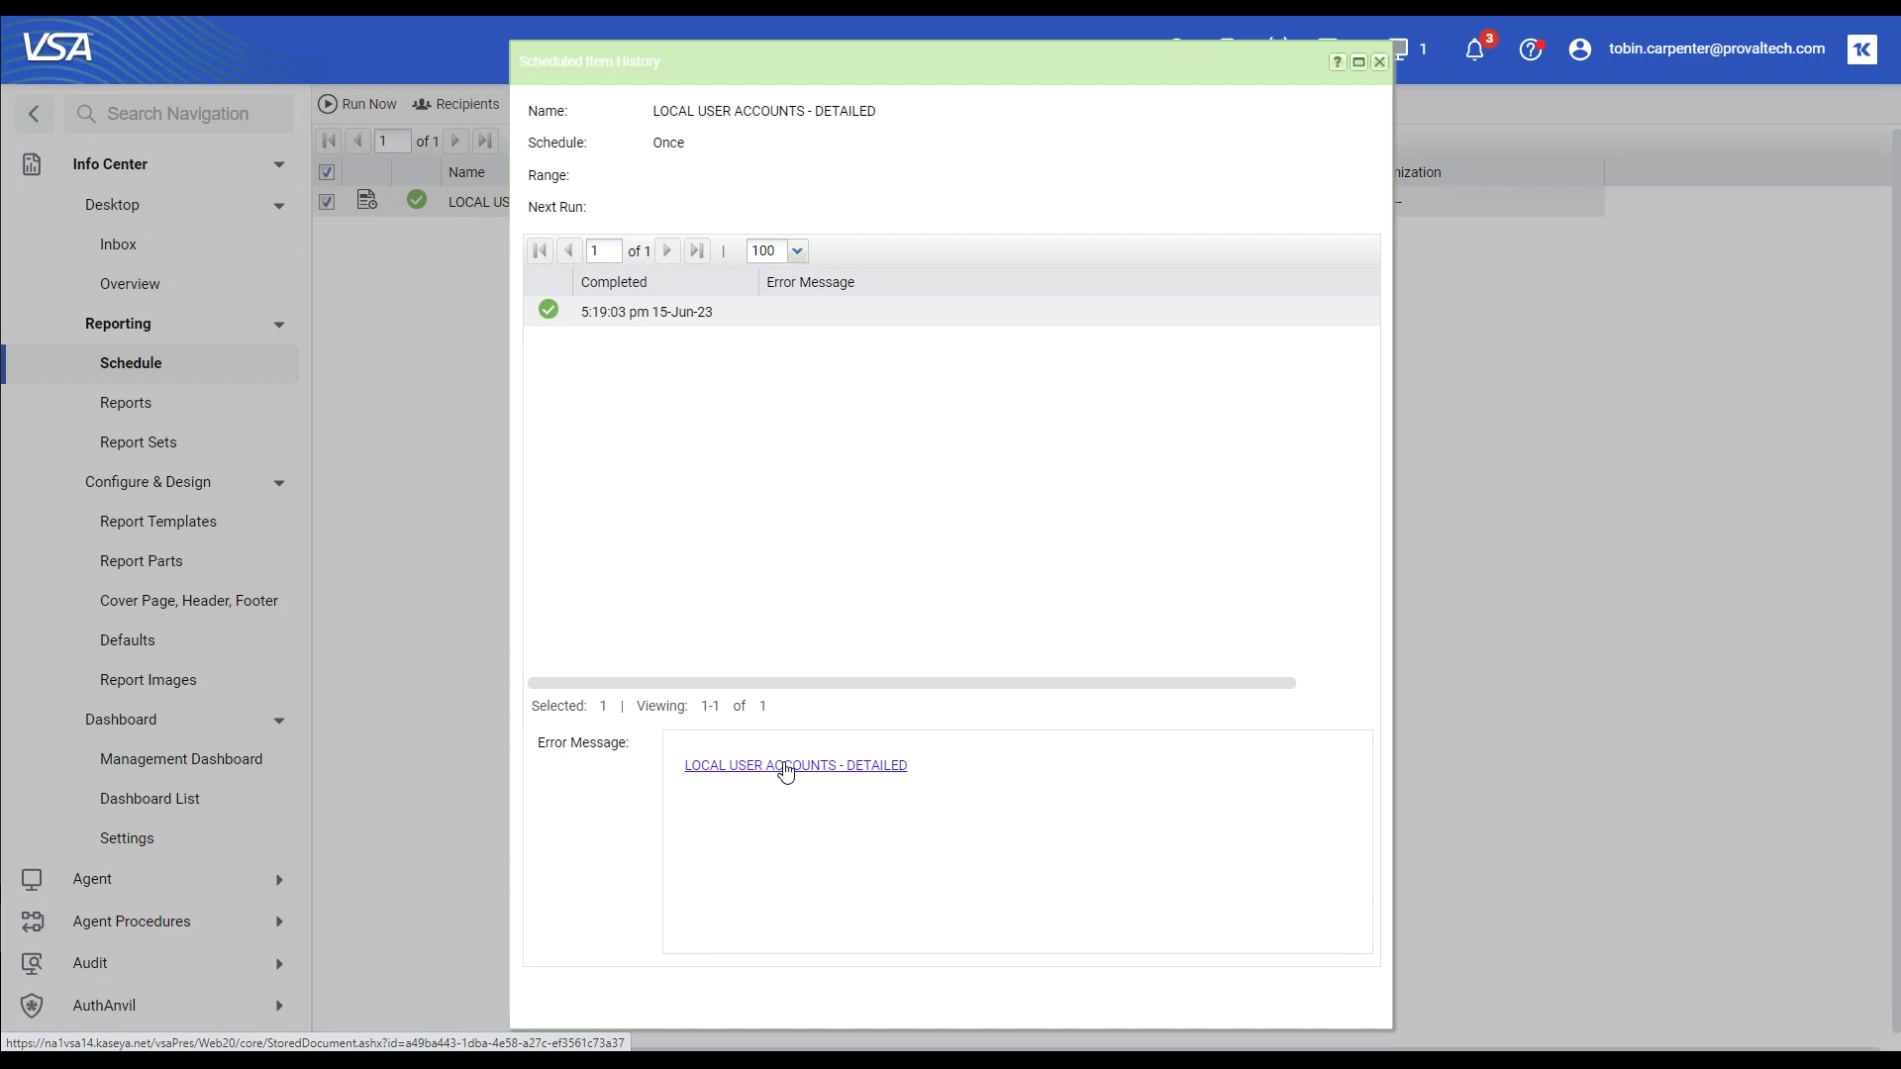
click(1379, 62)
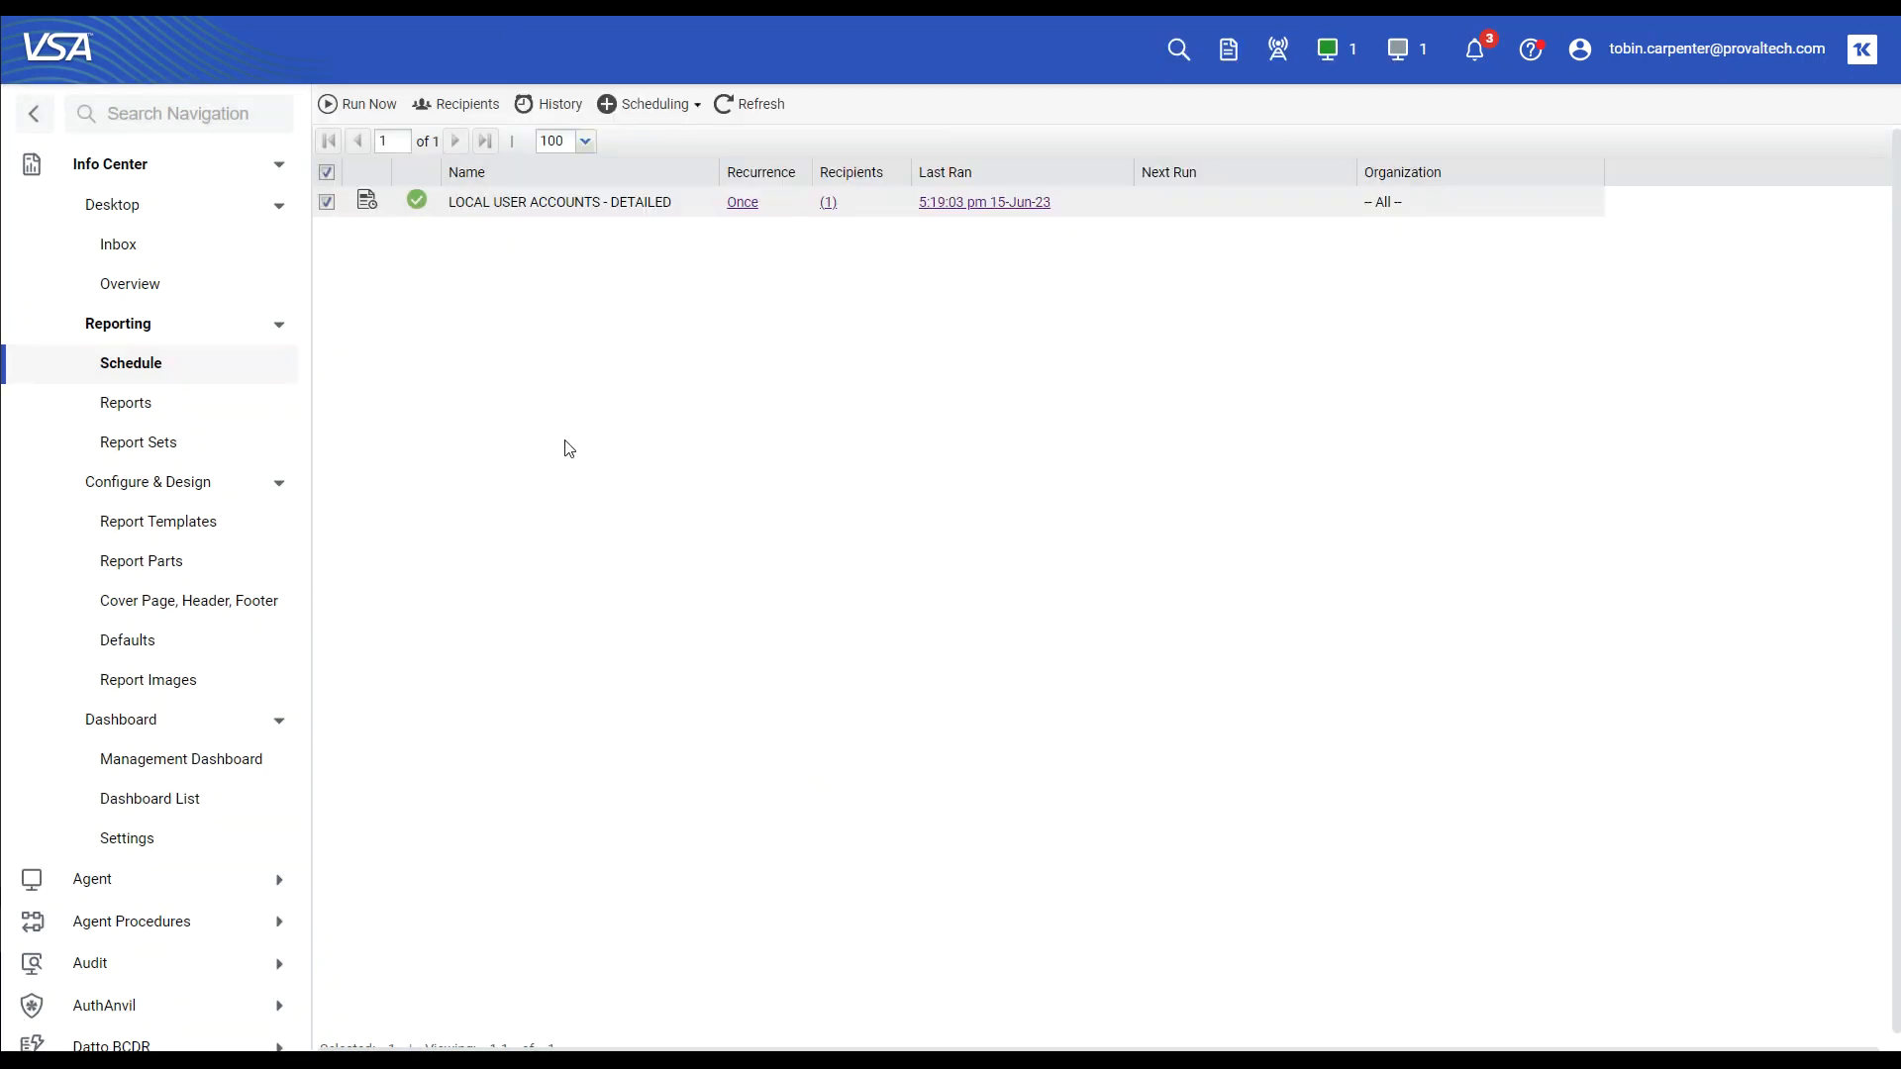
Delete the LOCAL USER ACCOUNTS - DETAILED item from the list of scheduled reports.
click(328, 204)
click(646, 117)
click(654, 195)
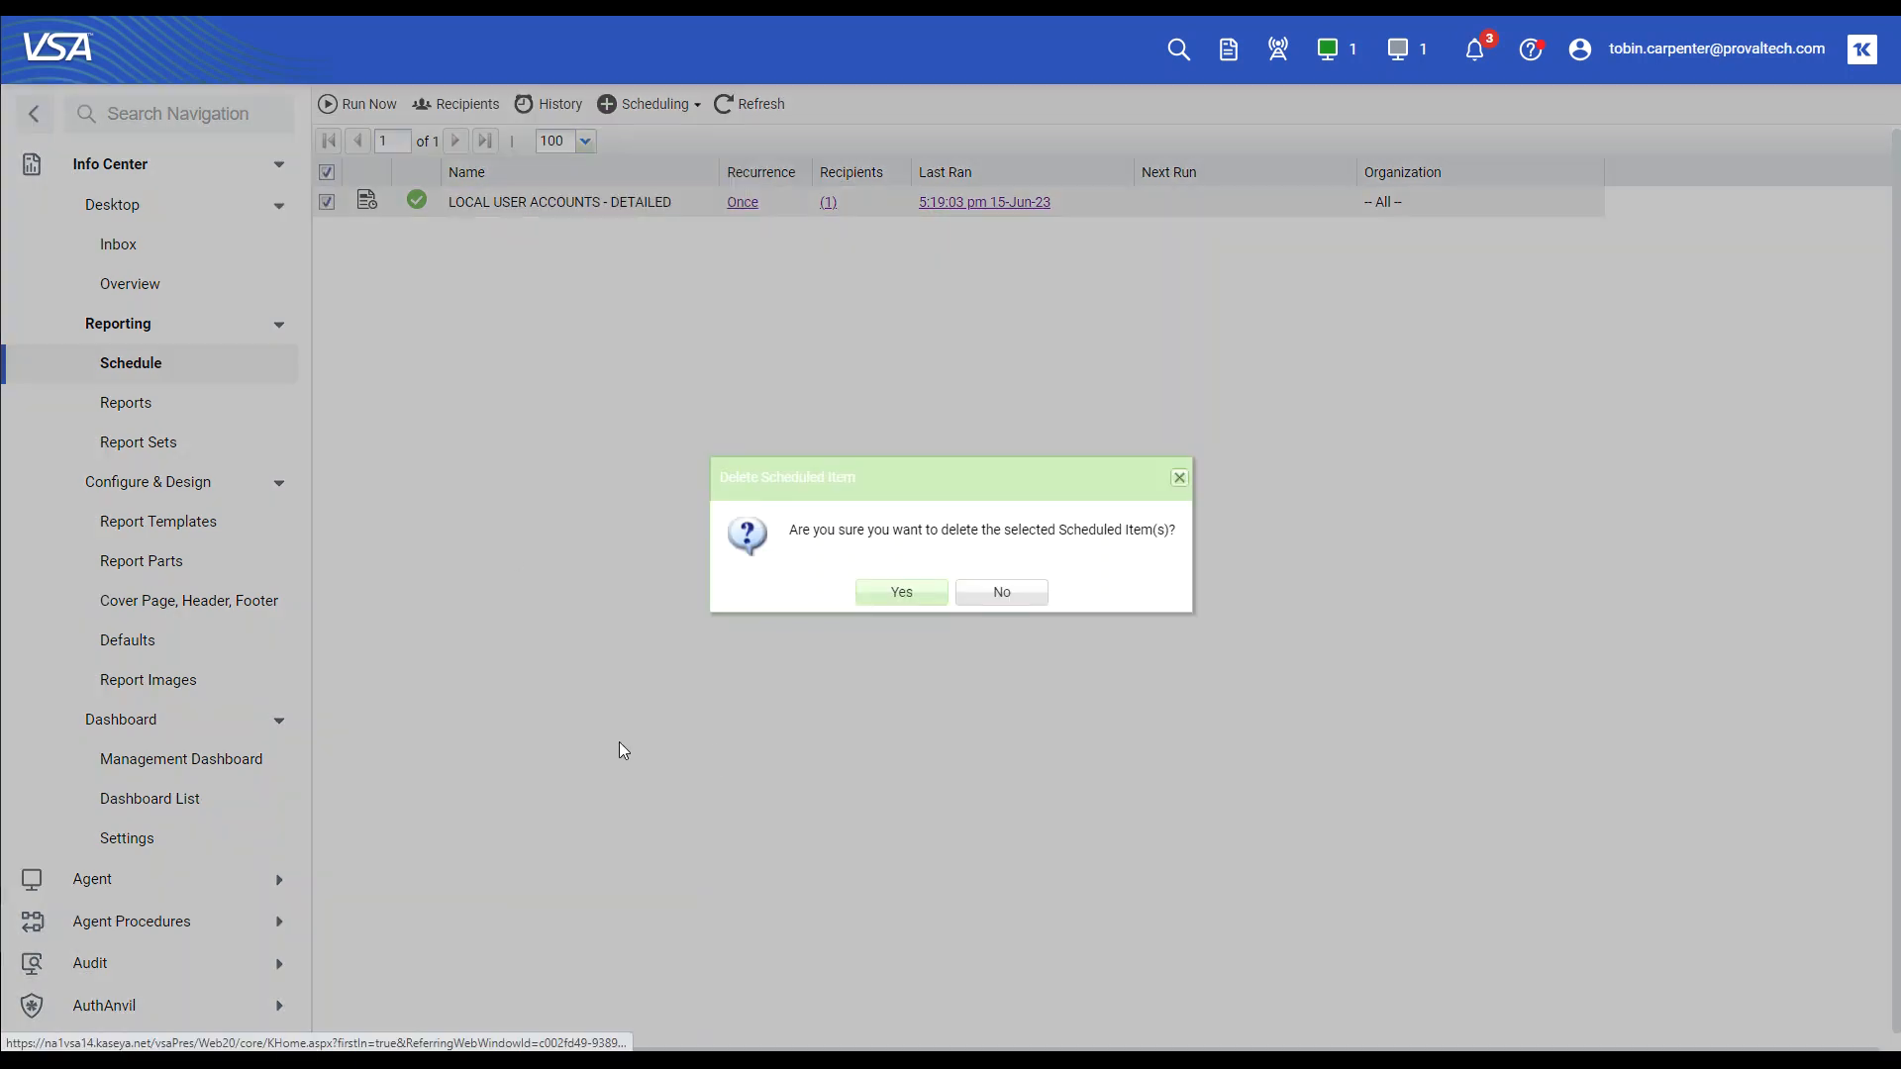
click(903, 594)
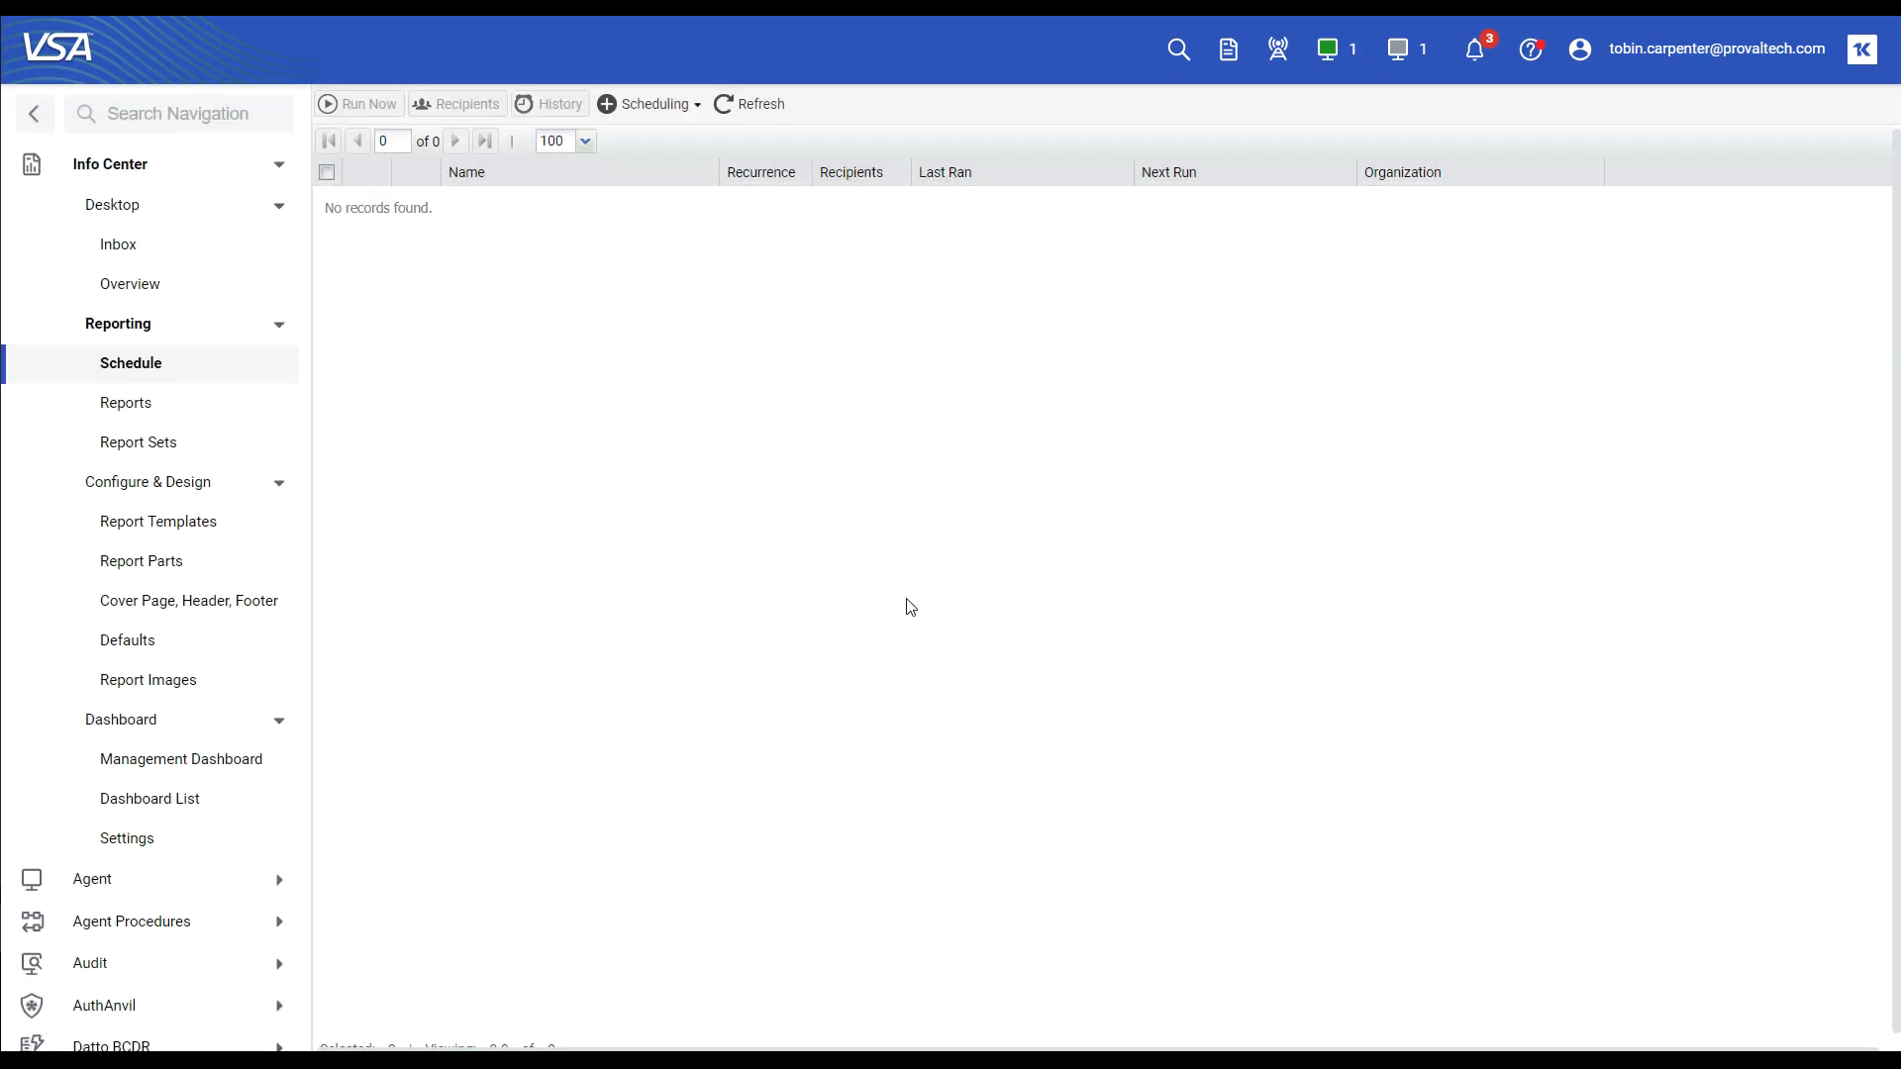